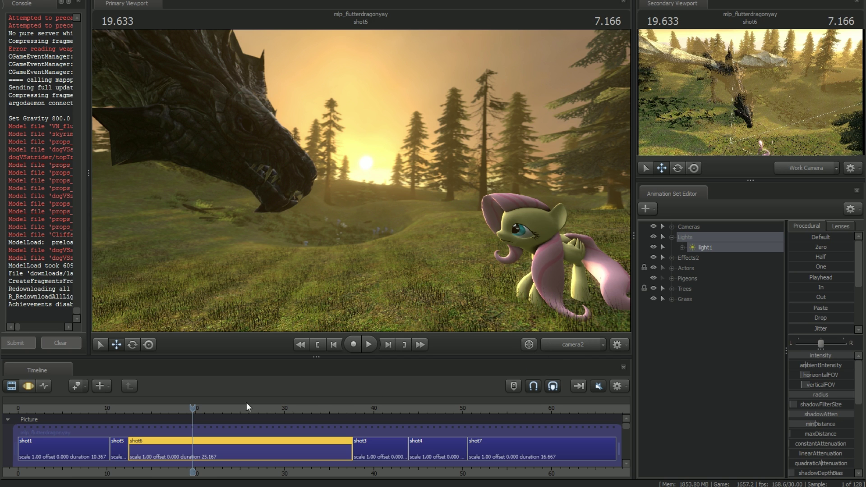
# Step: Play shot6 up to 24.533 and change the timeline from the clip editor to the Motion Editor
pyautogui.press('space')
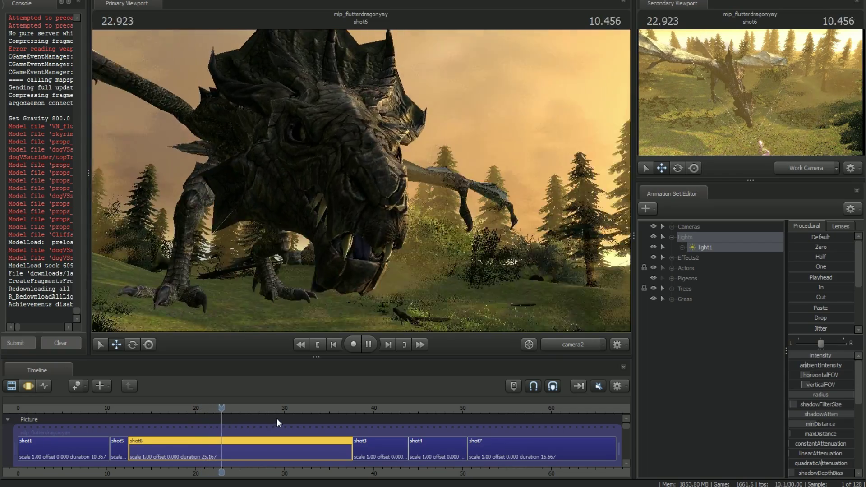
pyautogui.press('space')
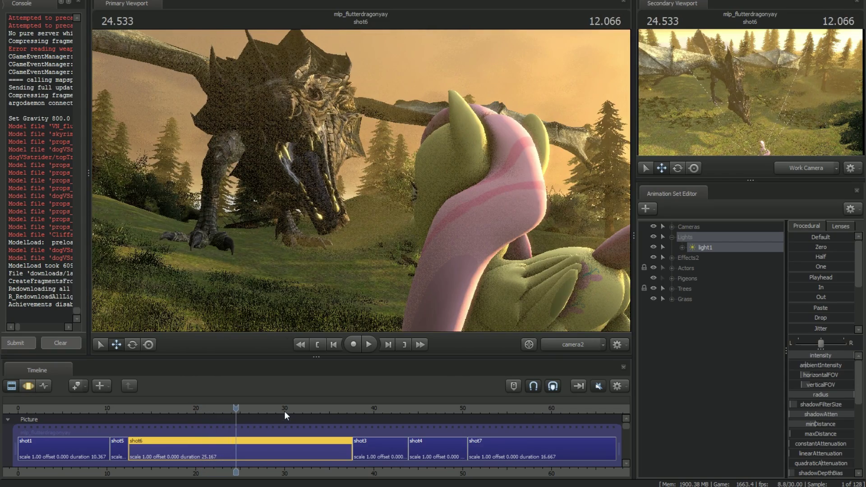
pyautogui.press('F3')
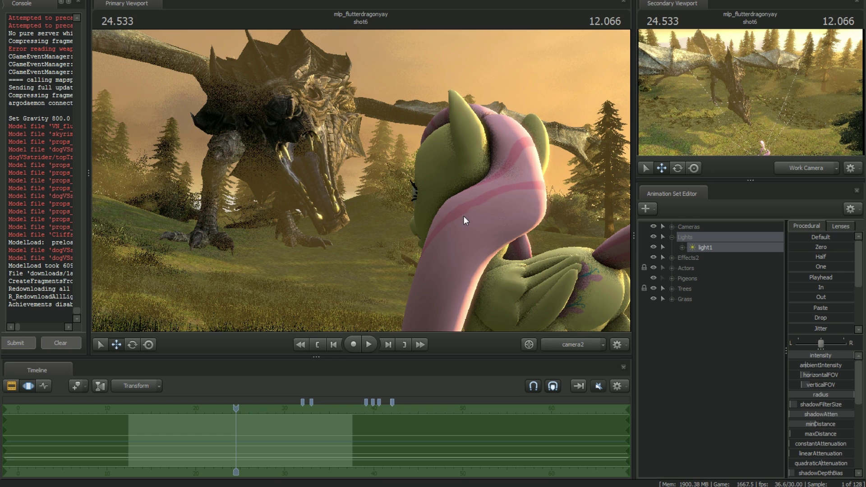
pyautogui.press('F2')
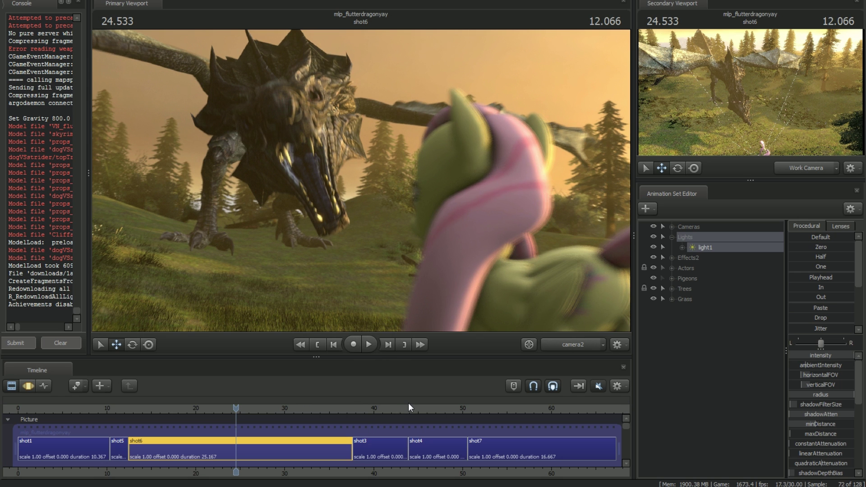
pyautogui.press('F3')
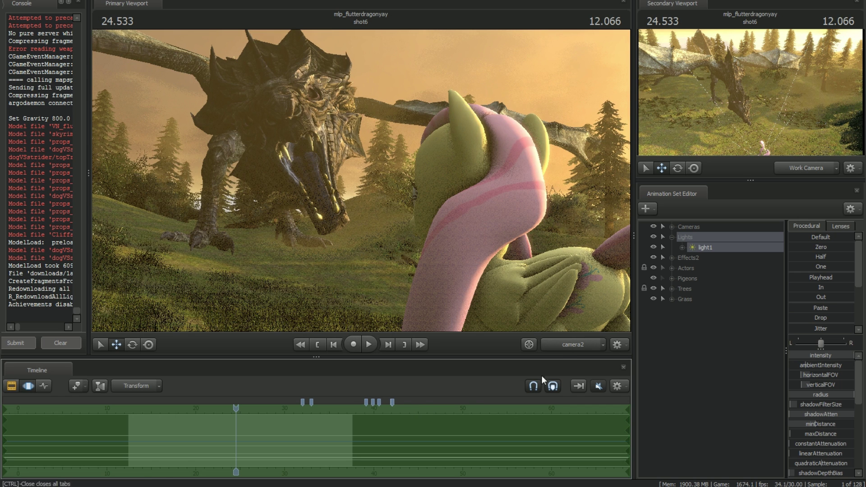
# Step: Show the Work Camera in the primary viewport, overlook the dragon from above, and enlarge the slider area for light1
pyautogui.click(562, 345)
pyautogui.click(507, 330)
pyautogui.moveTo(450, 276); pyautogui.dragTo(361, 181)
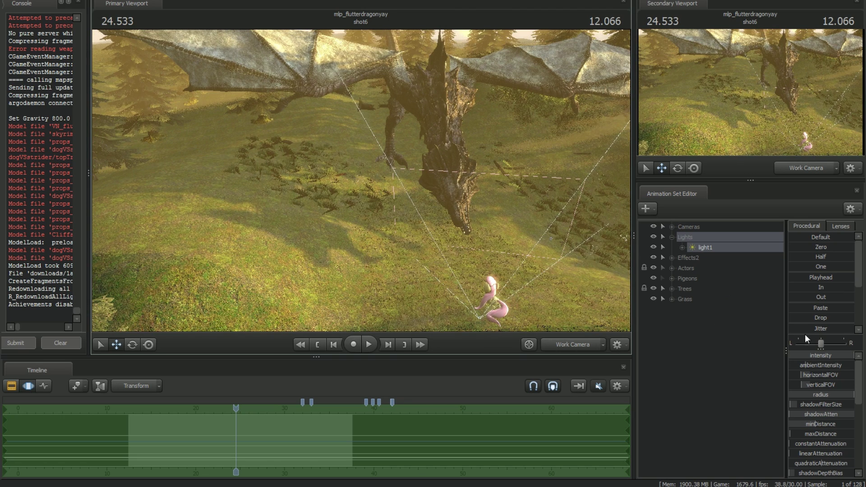
pyautogui.moveTo(785, 367); pyautogui.dragTo(806, 278)
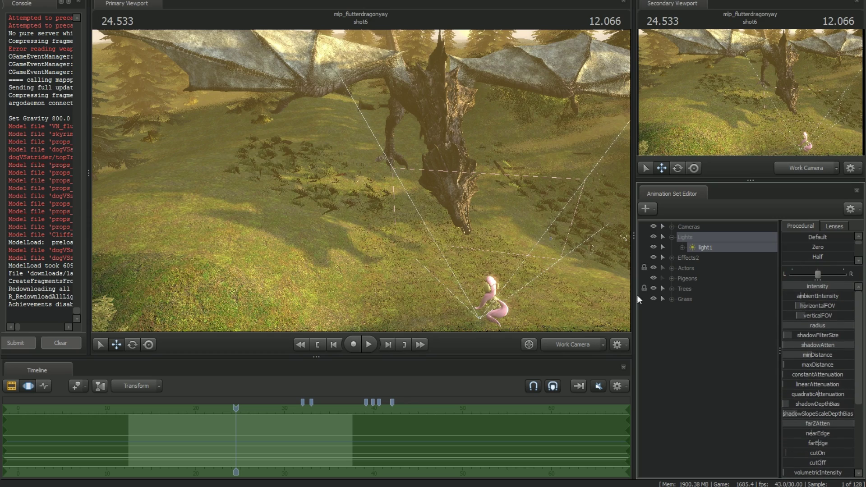
# Step: Lower light1's intensity to zero and raise it back to its maximum
pyautogui.moveTo(594, 218); pyautogui.dragTo(575, 217)
pyautogui.moveTo(831, 289); pyautogui.dragTo(784, 287)
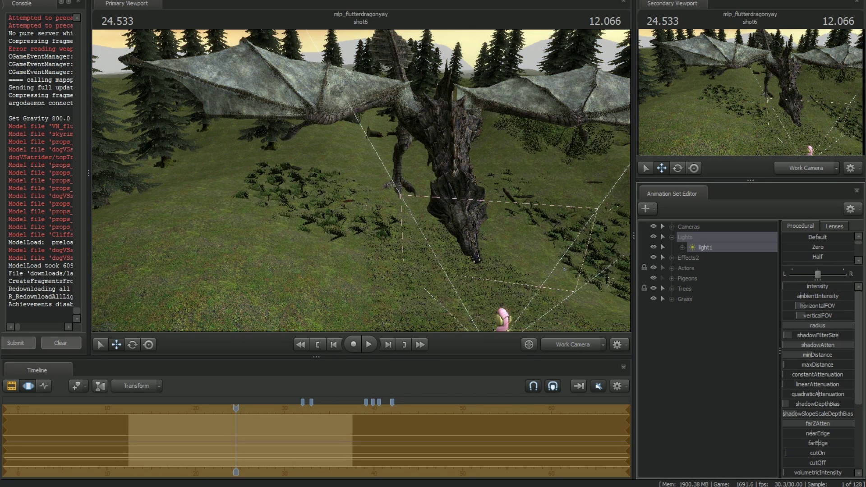
pyautogui.moveTo(784, 287); pyautogui.dragTo(853, 287)
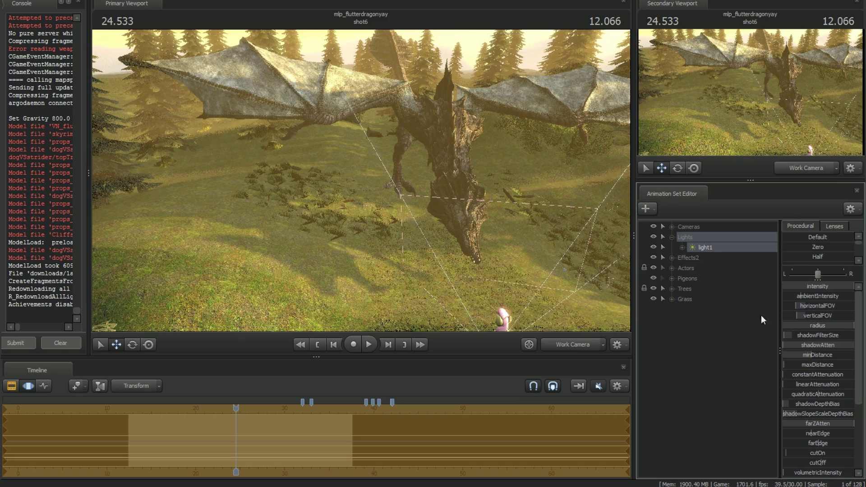
# Step: Try altering light1's horizontalFOV and verticalFOV while viewing the terrain from afar, and undo the changes
pyautogui.moveTo(458, 284); pyautogui.dragTo(525, 237)
pyautogui.press('s')
pyautogui.moveTo(821, 305)
pyautogui.mouseDown()
pyautogui.moveTo(810, 306)
pyautogui.moveTo(812, 315)
pyautogui.moveTo(815, 306)
pyautogui.moveTo(795, 315)
pyautogui.moveTo(797, 306)
pyautogui.moveTo(812, 307)
pyautogui.moveTo(796, 316)
pyautogui.moveTo(811, 315)
pyautogui.mouseUp()
pyautogui.hotkey('ctrl', 'z')
pyautogui.hotkey('ctrl', 'z')
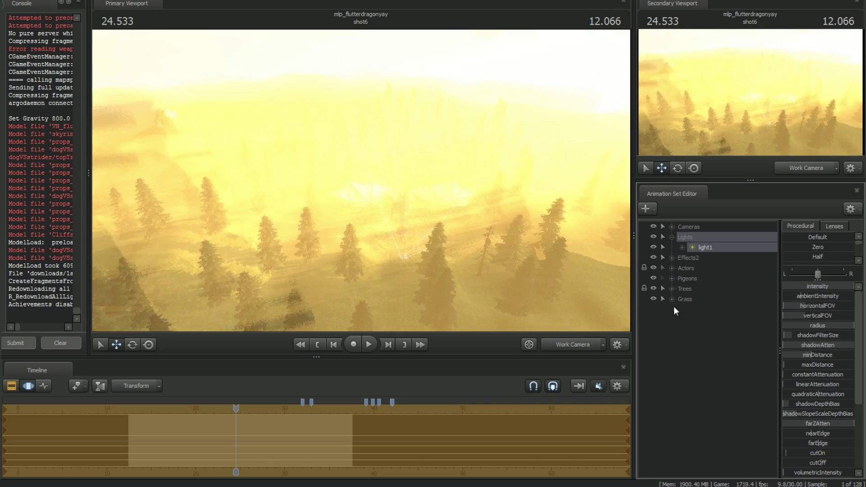
pyautogui.hotkey('ctrl', 'z')
pyautogui.hotkey('ctrl', 'z')
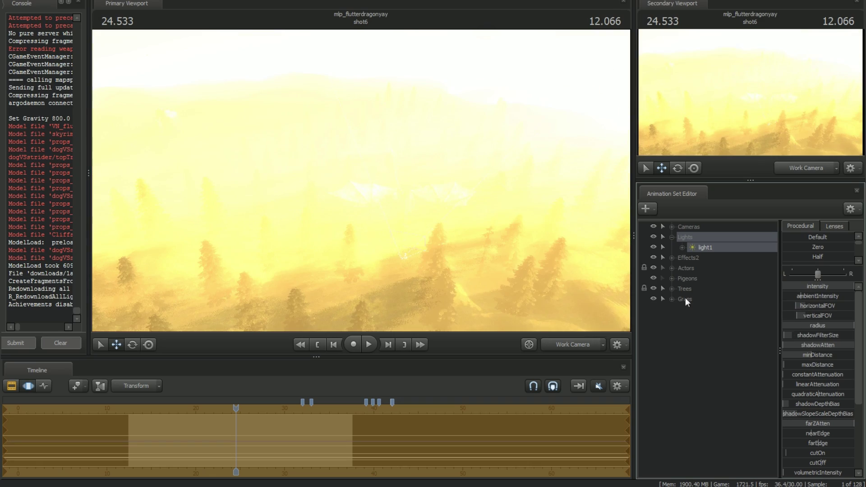
# Step: Try a larger shadowFilterSize on light1 while viewing the dragon's shadow on the grass closely, and undo it
pyautogui.moveTo(472, 250); pyautogui.dragTo(473, 321)
pyautogui.press('w')
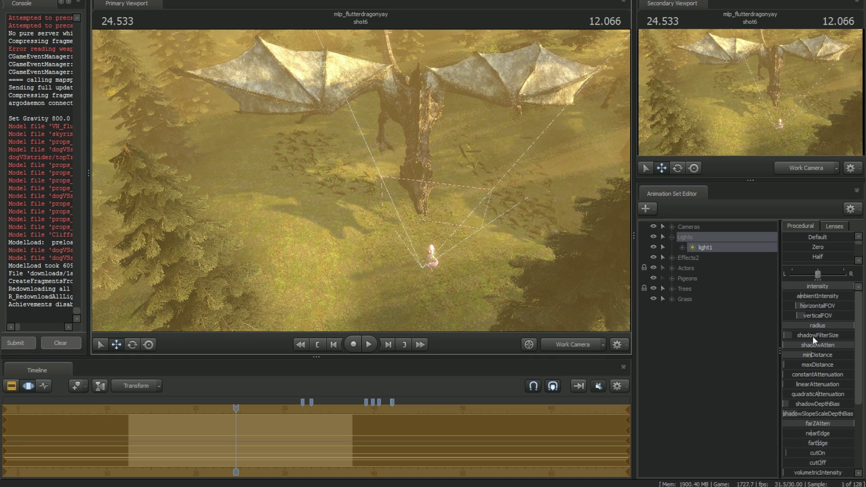
pyautogui.press('w')
pyautogui.moveTo(502, 256); pyautogui.dragTo(490, 279)
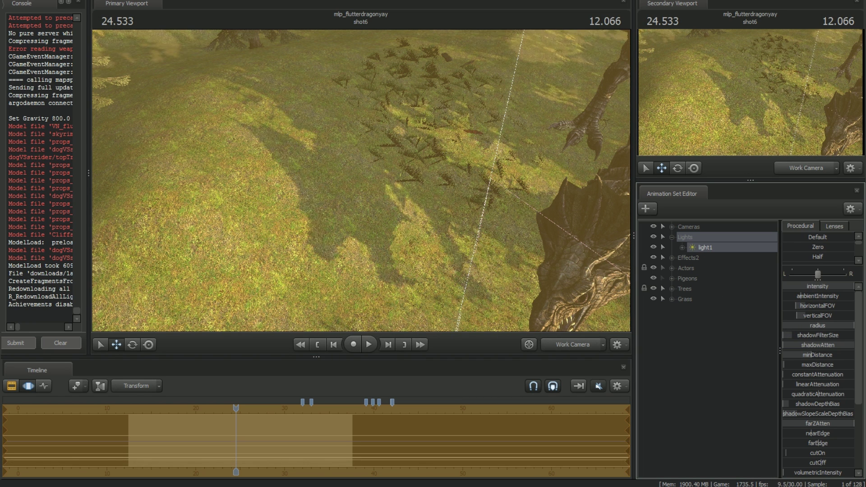
pyautogui.press('s')
pyautogui.moveTo(392, 223); pyautogui.dragTo(470, 226)
pyautogui.press('s')
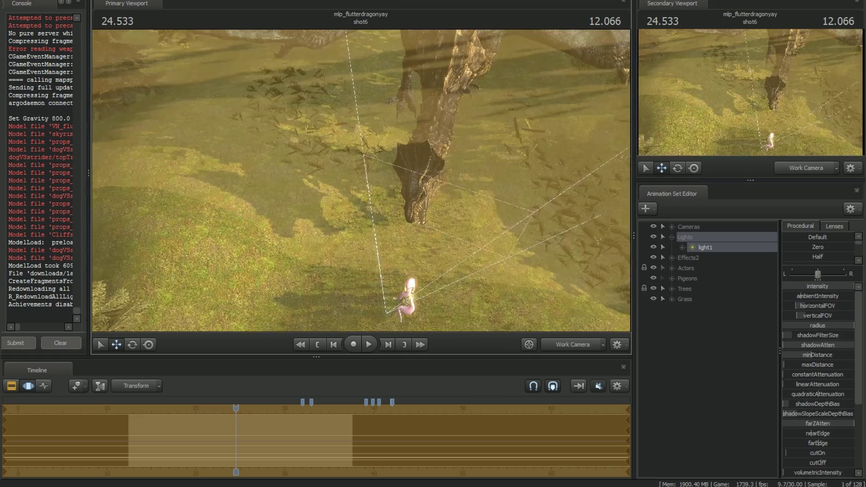
pyautogui.moveTo(514, 246); pyautogui.dragTo(451, 212)
pyautogui.moveTo(788, 334); pyautogui.dragTo(818, 336)
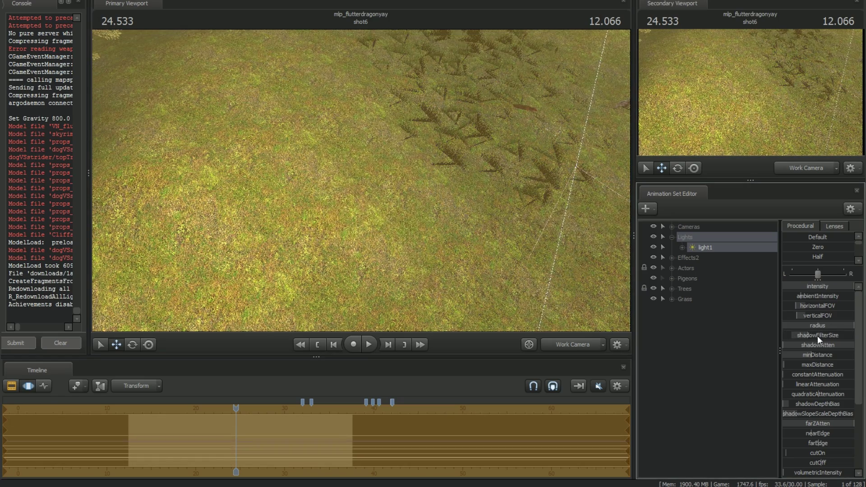
pyautogui.hotkey('ctrl', 'z')
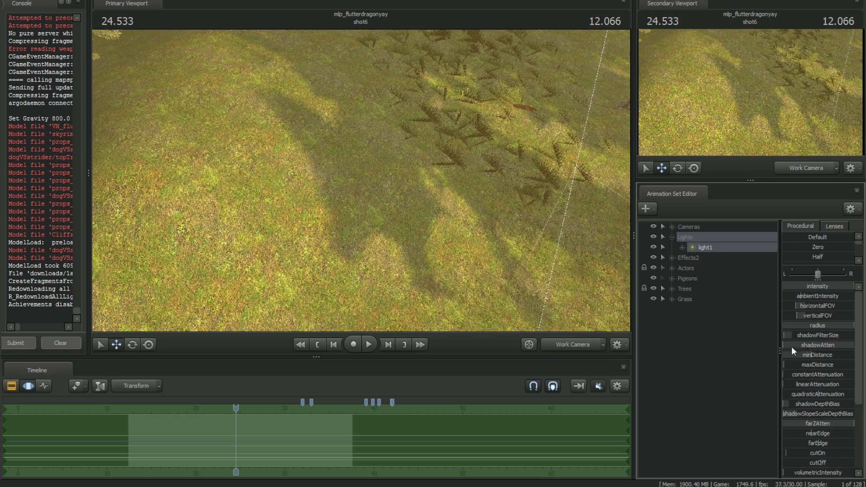
# Step: Lower light1's shadowAtten to zero for comparison in the dragon scene and restore it to full
pyautogui.moveTo(429, 246); pyautogui.dragTo(354, 142)
pyautogui.moveTo(810, 345); pyautogui.dragTo(851, 345)
pyautogui.moveTo(451, 217); pyautogui.dragTo(517, 203)
pyautogui.moveTo(834, 345); pyautogui.dragTo(852, 345)
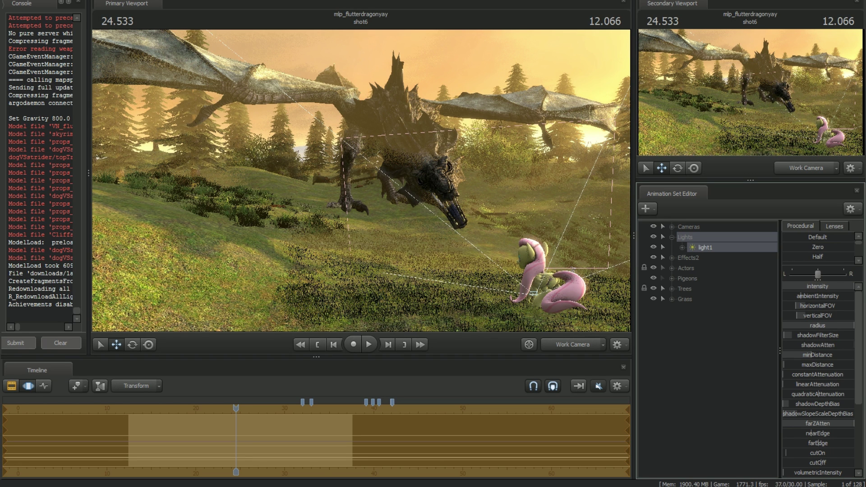
pyautogui.moveTo(852, 345); pyautogui.dragTo(783, 345)
pyautogui.moveTo(853, 345); pyautogui.dragTo(787, 397)
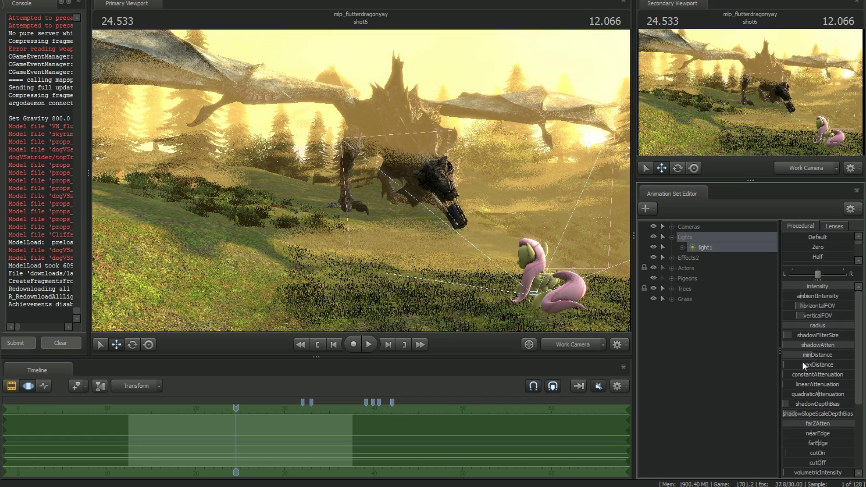
# Step: Try a lower minDistance on light1 while viewing the lit hills from far away, and undo it
pyautogui.moveTo(508, 234); pyautogui.dragTo(555, 228)
pyautogui.press('s')
pyautogui.moveTo(507, 212); pyautogui.dragTo(471, 203)
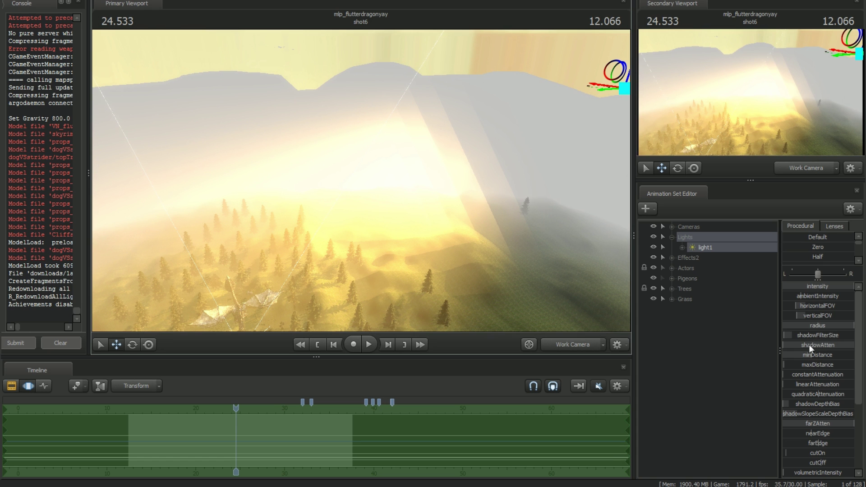
pyautogui.moveTo(812, 355)
pyautogui.mouseDown()
pyautogui.moveTo(820, 355)
pyautogui.moveTo(800, 356)
pyautogui.mouseUp()
pyautogui.hotkey('ctrl', 'z')
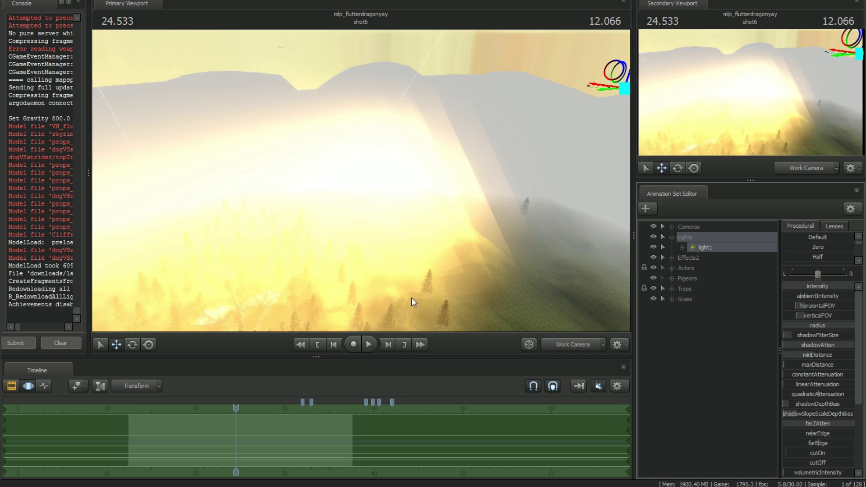
# Step: Examine light1's distance, attenuation and volumetric controls against the lit terrain and the dragon
pyautogui.moveTo(413, 309); pyautogui.dragTo(356, 310)
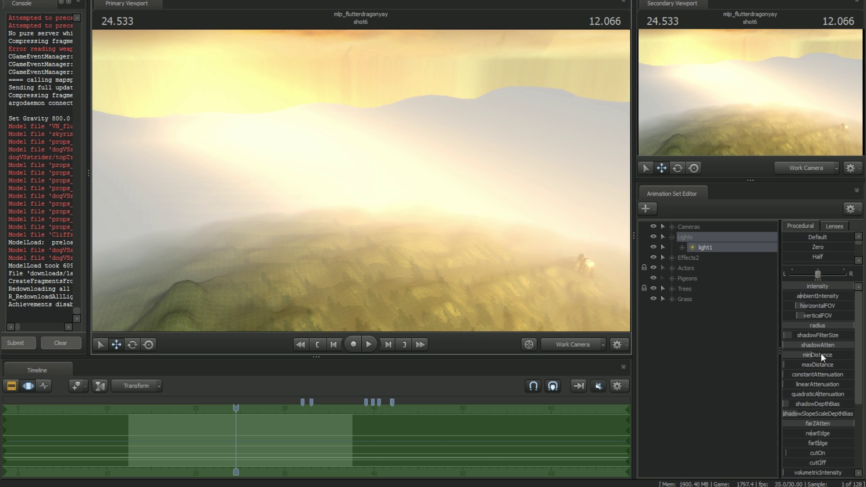
pyautogui.moveTo(819, 363)
pyautogui.mouseDown()
pyautogui.moveTo(805, 364)
pyautogui.moveTo(817, 368)
pyautogui.mouseUp()
pyautogui.moveTo(416, 202); pyautogui.dragTo(487, 313)
pyautogui.press('w')
pyautogui.press('w')
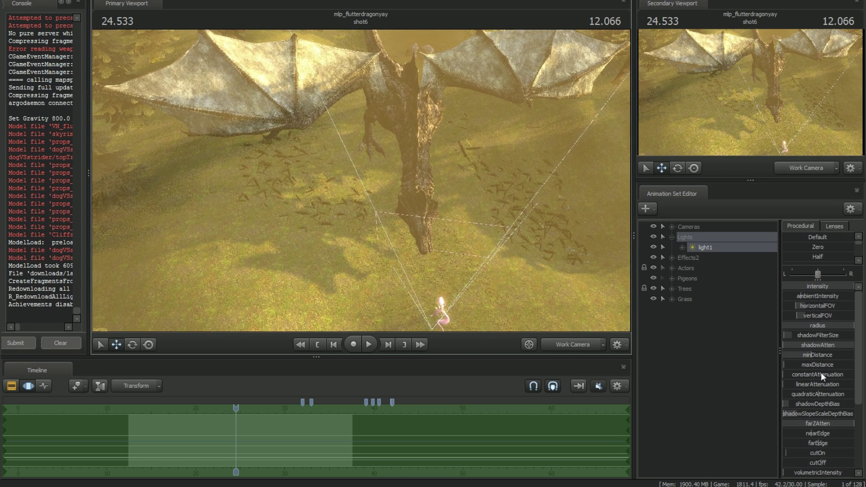
pyautogui.scroll(-3, 809, 406)
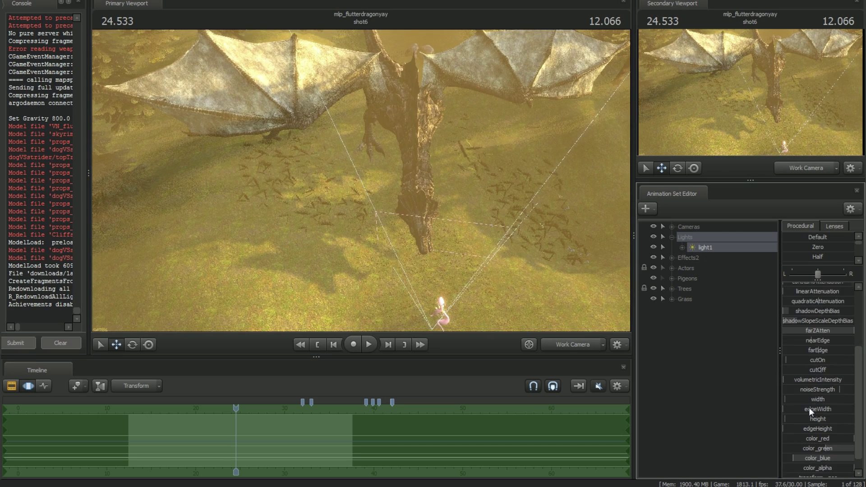
pyautogui.moveTo(492, 276); pyautogui.dragTo(490, 246)
pyautogui.press('s')
pyautogui.moveTo(492, 293); pyautogui.dragTo(492, 293)
pyautogui.moveTo(810, 381); pyautogui.dragTo(810, 385)
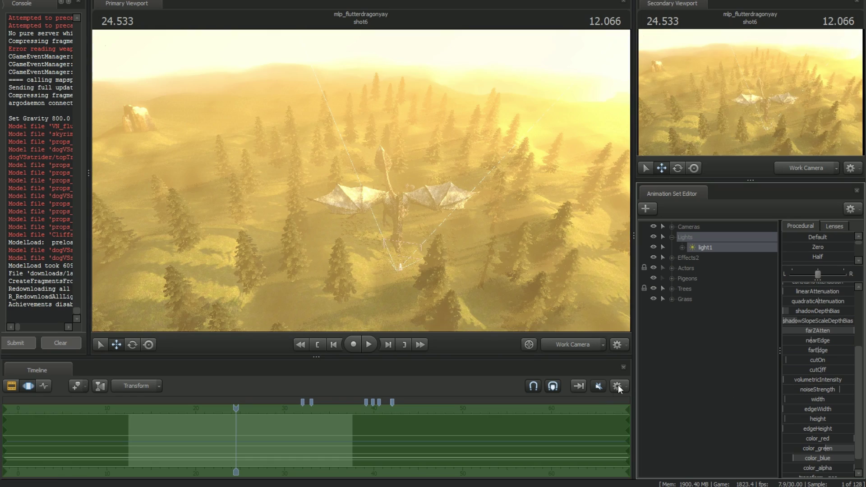
# Step: Try light1's noiseStrength at its maximum and scrub the playhead to 22.566 with the whole forest in view
pyautogui.moveTo(466, 263)
pyautogui.mouseDown()
pyautogui.moveTo(464, 291)
pyautogui.moveTo(466, 266)
pyautogui.mouseUp()
pyautogui.press('w')
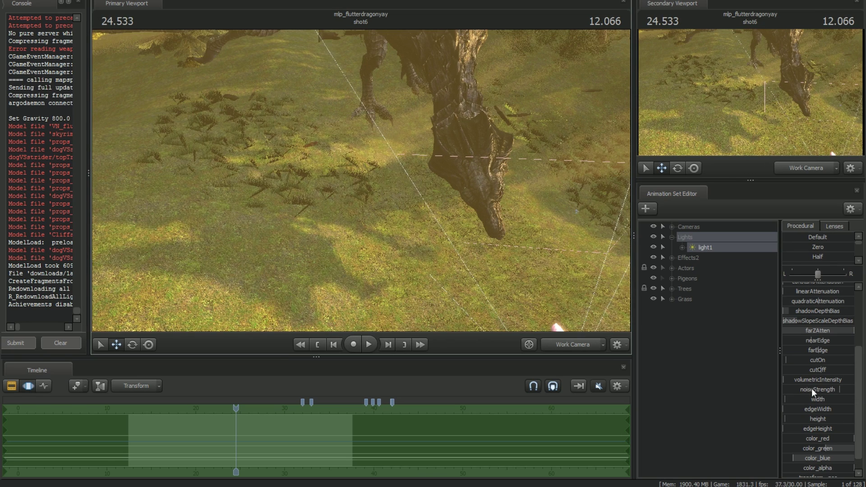
pyautogui.press('s')
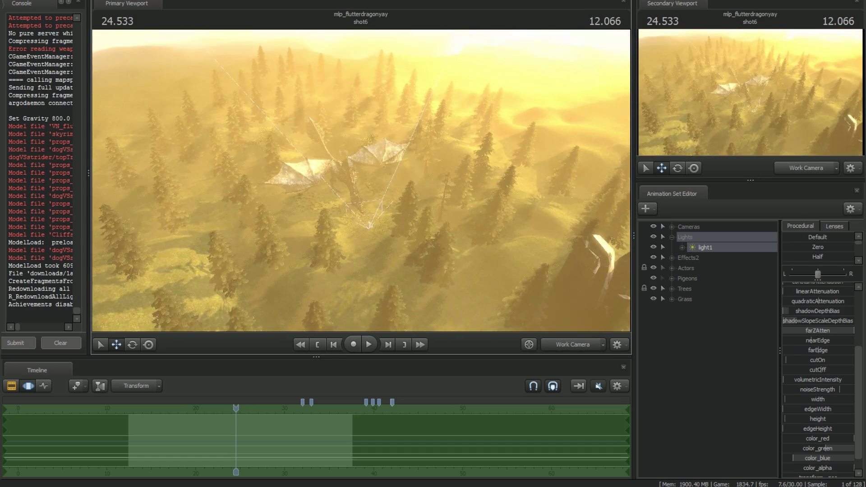
pyautogui.moveTo(352, 220); pyautogui.dragTo(352, 189)
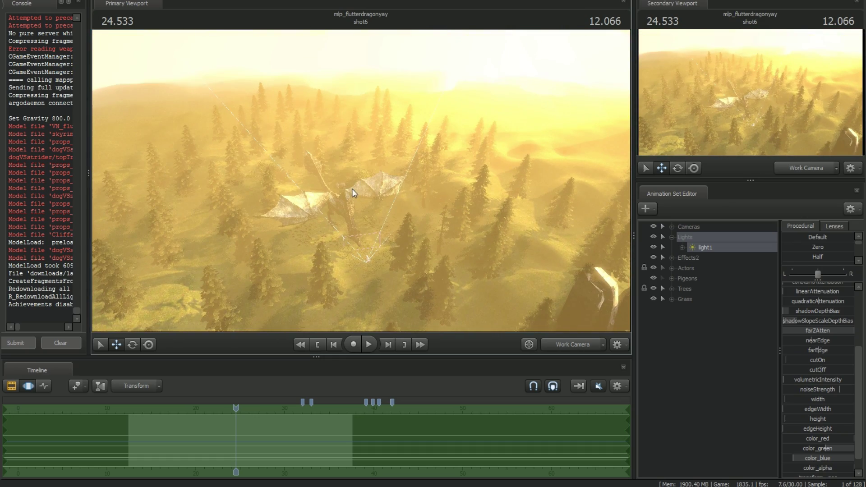
pyautogui.moveTo(361, 180); pyautogui.dragTo(345, 172)
pyautogui.moveTo(430, 225); pyautogui.dragTo(496, 209)
pyautogui.moveTo(382, 184); pyautogui.dragTo(385, 183)
pyautogui.moveTo(610, 280); pyautogui.dragTo(598, 269)
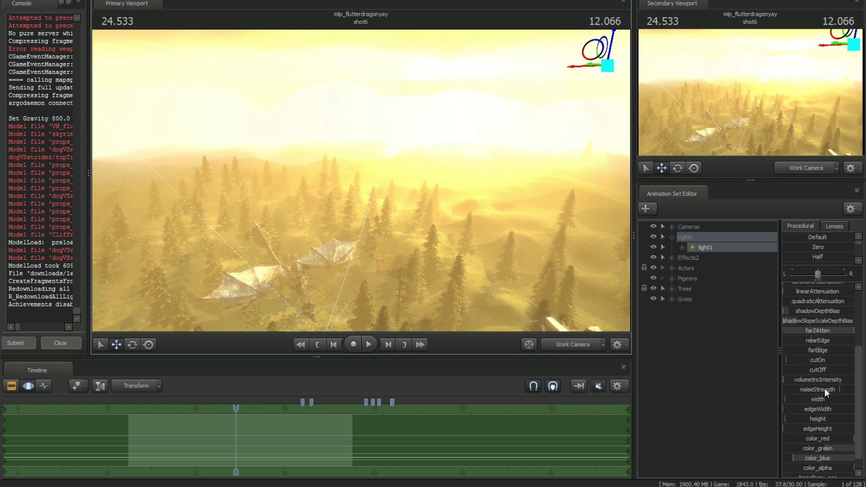
pyautogui.moveTo(826, 393); pyautogui.dragTo(854, 393)
pyautogui.moveTo(361, 180); pyautogui.dragTo(344, 203)
pyautogui.press('s')
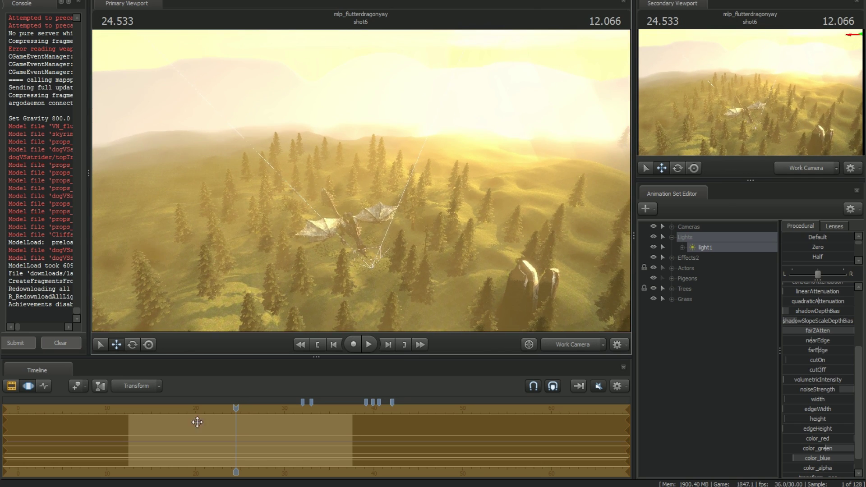
pyautogui.moveTo(240, 409); pyautogui.dragTo(219, 432)
# Step: Try light1's noiseStrength at its minimum, scrub through the shot to compare, and undo the noiseStrength changes
pyautogui.moveTo(846, 388); pyautogui.dragTo(783, 389)
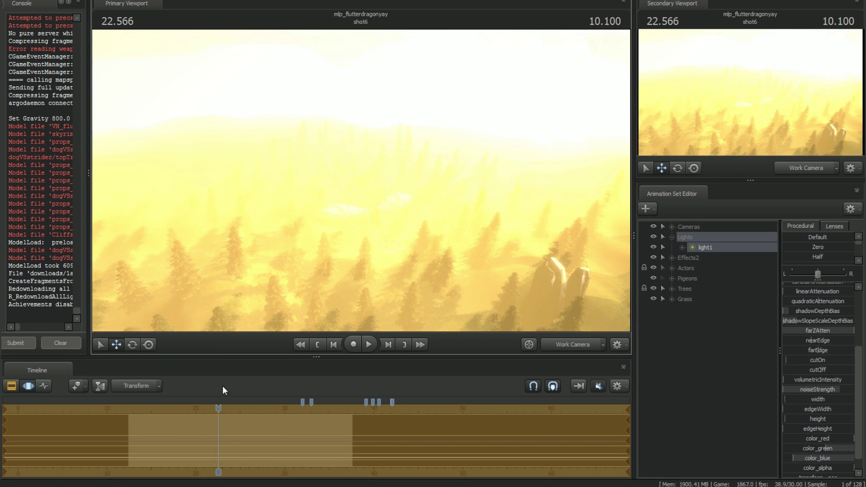
pyautogui.moveTo(215, 407)
pyautogui.mouseDown()
pyautogui.moveTo(183, 417)
pyautogui.moveTo(264, 416)
pyautogui.moveTo(218, 417)
pyautogui.mouseUp()
pyautogui.hotkey('ctrl', 'z')
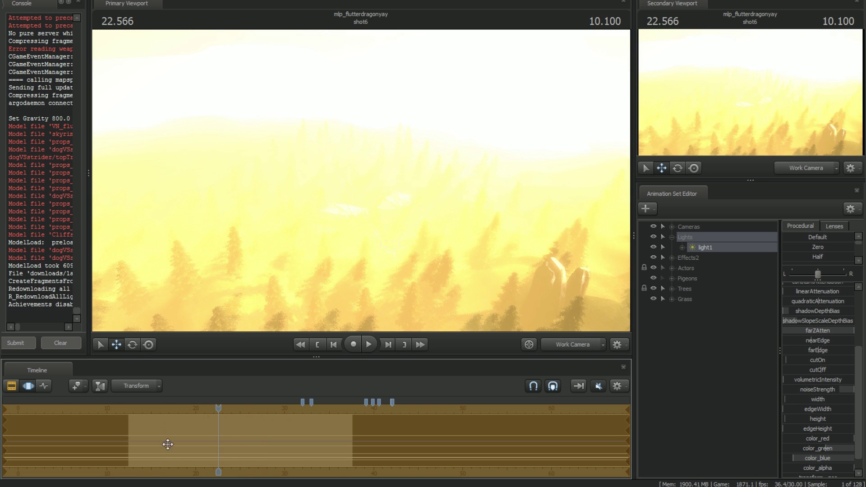
pyautogui.moveTo(217, 409); pyautogui.dragTo(190, 413)
pyautogui.hotkey('ctrl', 'z')
pyautogui.hotkey('ctrl', 'z')
# Step: Move the playhead to 21.000, bring the Work Camera back to the dragon, and review light1's remaining sliders
pyautogui.moveTo(242, 410); pyautogui.dragTo(205, 409)
pyautogui.moveTo(361, 182); pyautogui.dragTo(361, 207)
pyautogui.press('w')
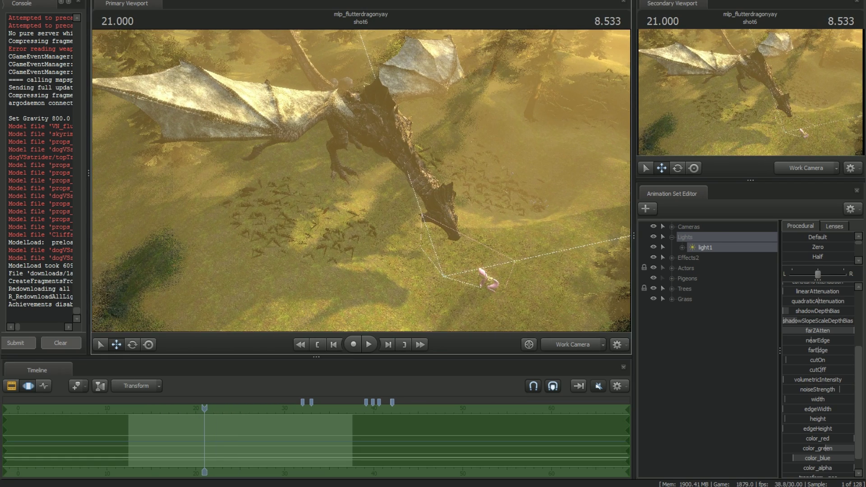
pyautogui.scroll(-1, 824, 407)
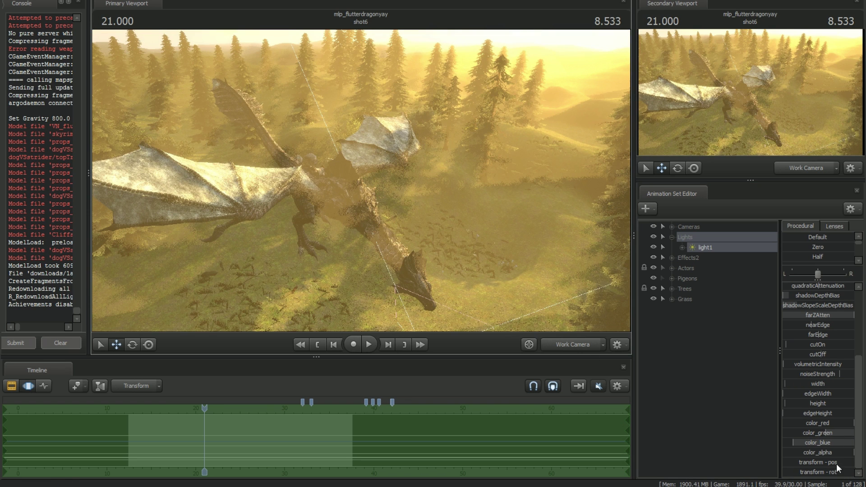
pyautogui.scroll(3, 824, 406)
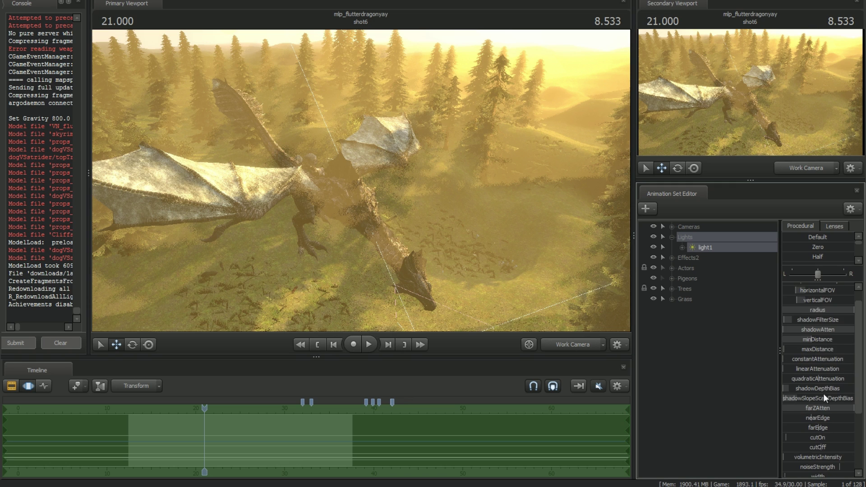
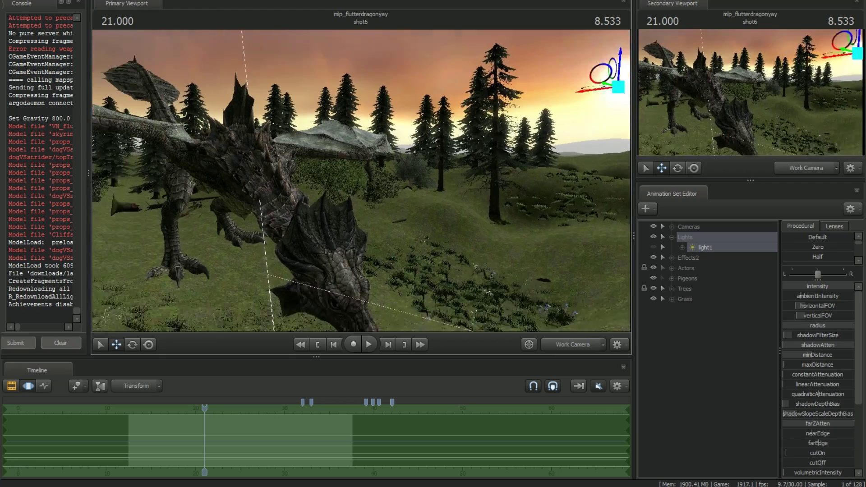
# Step: Frame the dragon and the sun with the Work Camera and create an animation set for a new light
pyautogui.moveTo(541, 252); pyautogui.dragTo(585, 211)
pyautogui.press('s')
pyautogui.moveTo(570, 263); pyautogui.dragTo(579, 242)
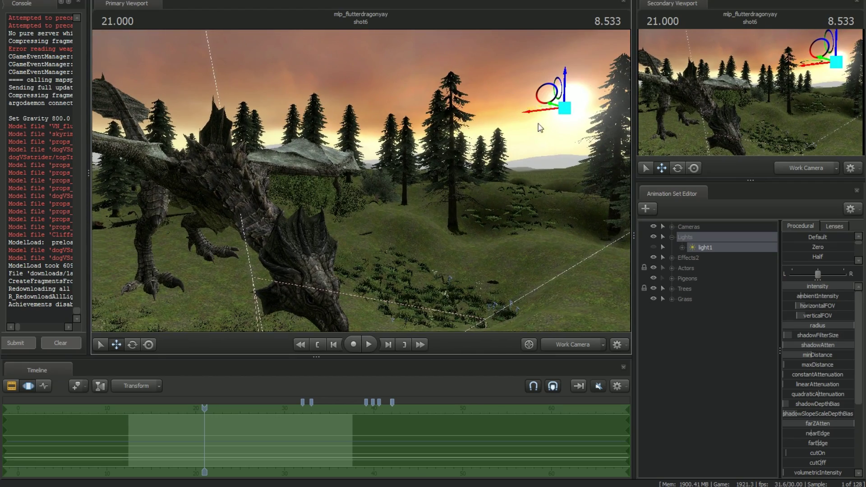
pyautogui.rightClick(673, 321)
pyautogui.click(685, 337)
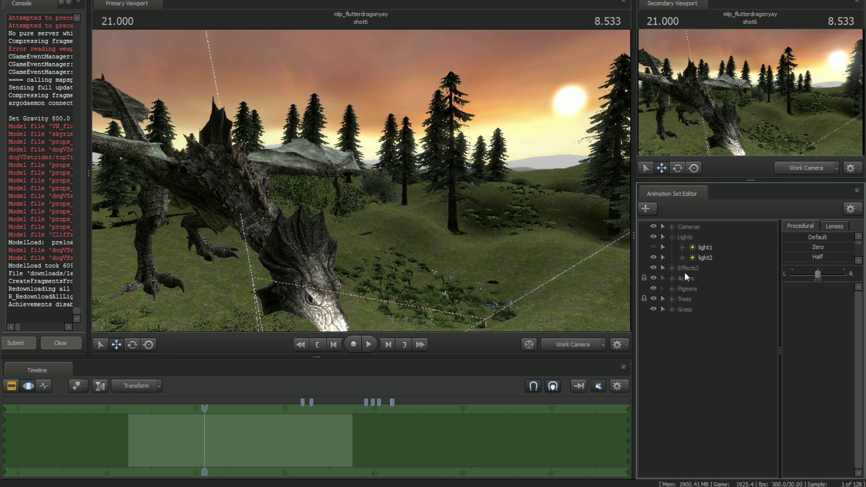
# Step: Look through light2 and raise it above the ground, aiming it down at the dragon and the pony
pyautogui.click(710, 258)
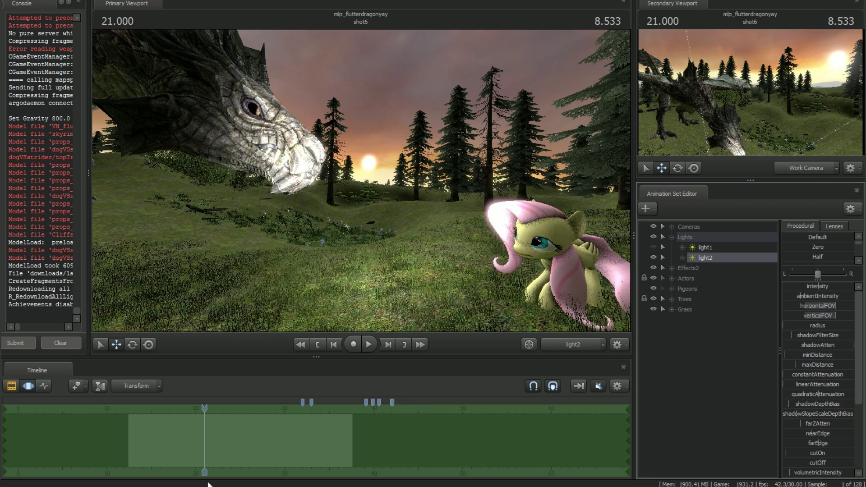
pyautogui.moveTo(500, 292); pyautogui.dragTo(498, 185)
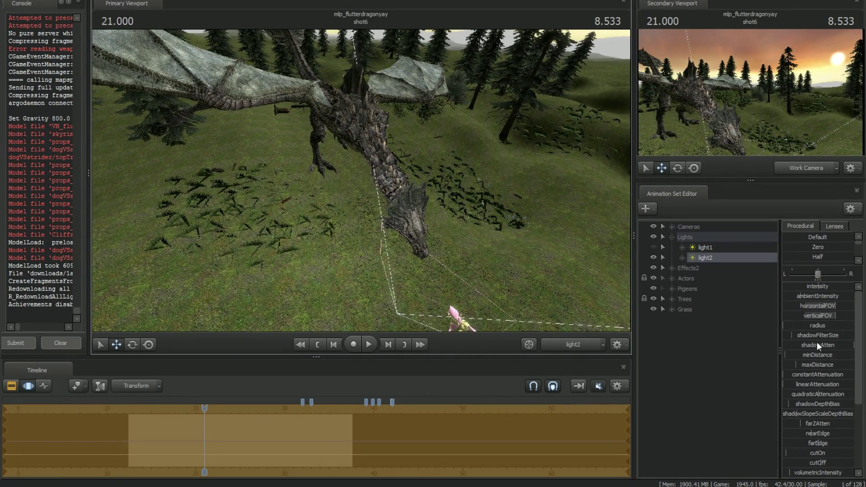
pyautogui.moveTo(587, 282); pyautogui.dragTo(343, 234)
pyautogui.moveTo(407, 246); pyautogui.dragTo(786, 229)
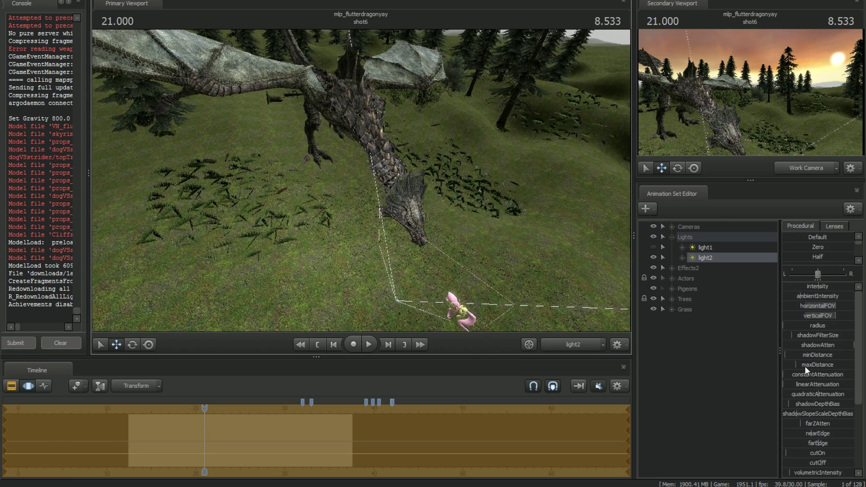
# Step: Try light2's maxDistance at its maximum and remap that slider's range to a maximum of 300000
pyautogui.moveTo(803, 365); pyautogui.dragTo(853, 364)
pyautogui.press('w')
pyautogui.moveTo(361, 180); pyautogui.dragTo(372, 189)
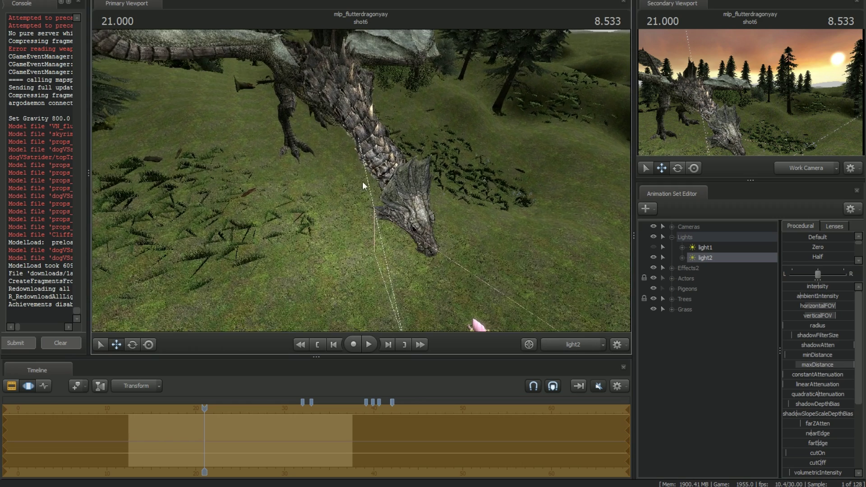
pyautogui.rightClick(801, 364)
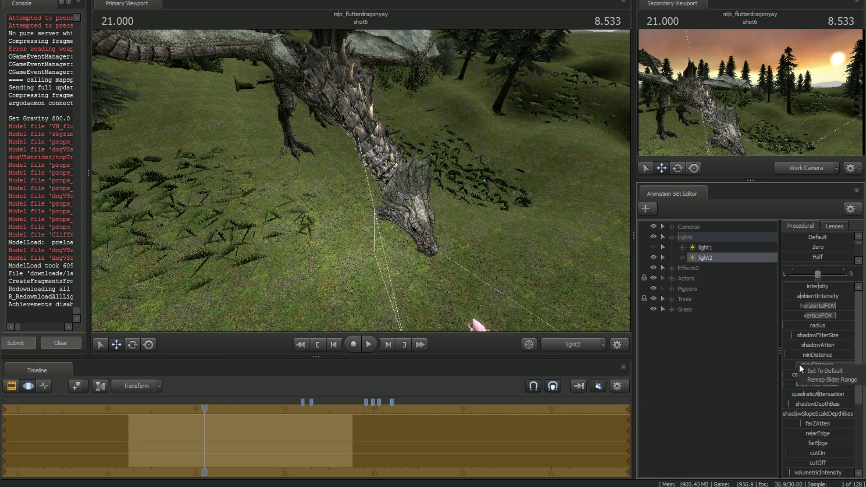
pyautogui.click(817, 381)
pyautogui.click(420, 228)
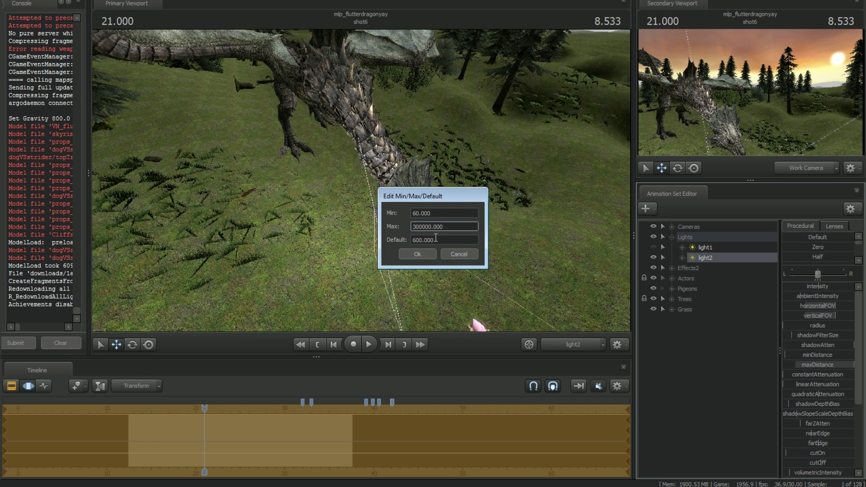
pyautogui.click(418, 254)
pyautogui.moveTo(498, 266); pyautogui.dragTo(528, 228)
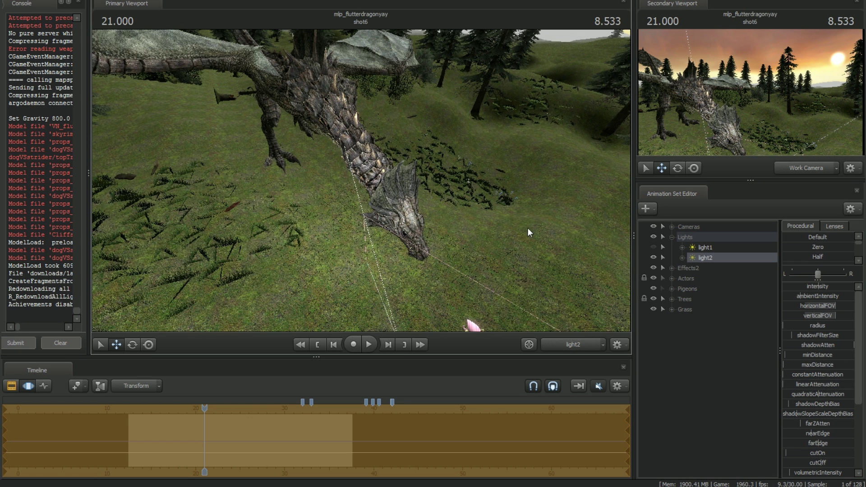
# Step: Remap the range of light2's farZAtten slider to a maximum of 30000
pyautogui.scroll(-2, 817, 374)
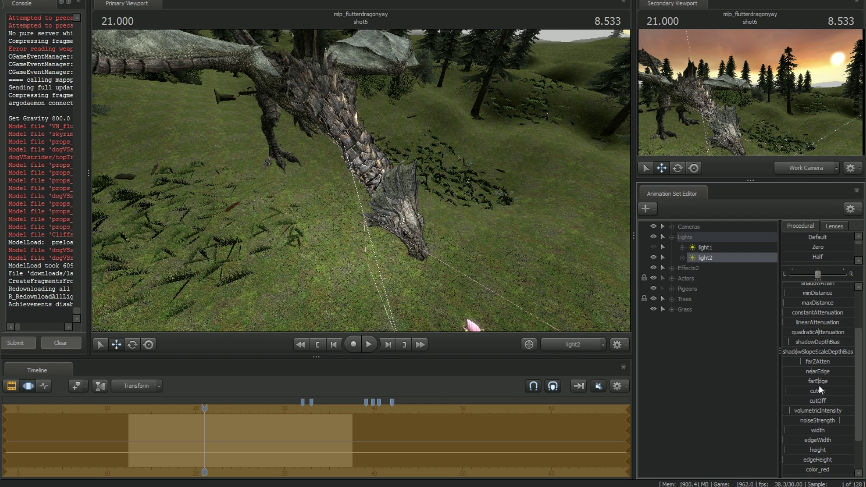
pyautogui.rightClick(825, 361)
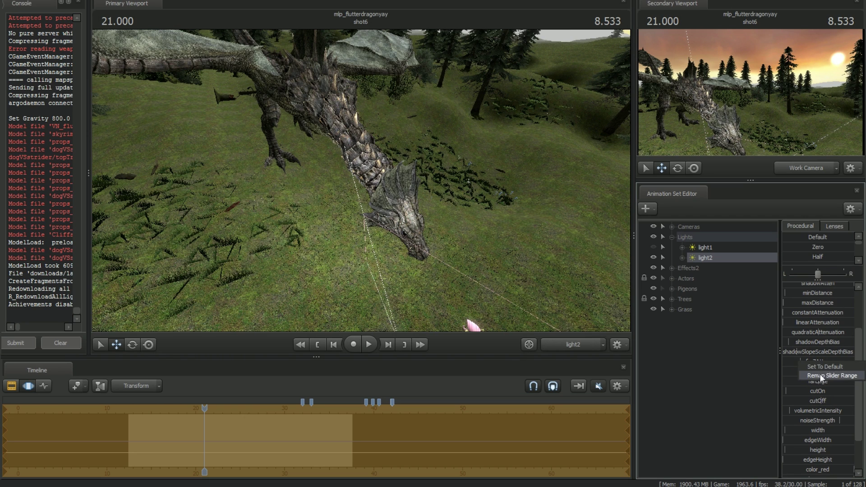
pyautogui.click(839, 376)
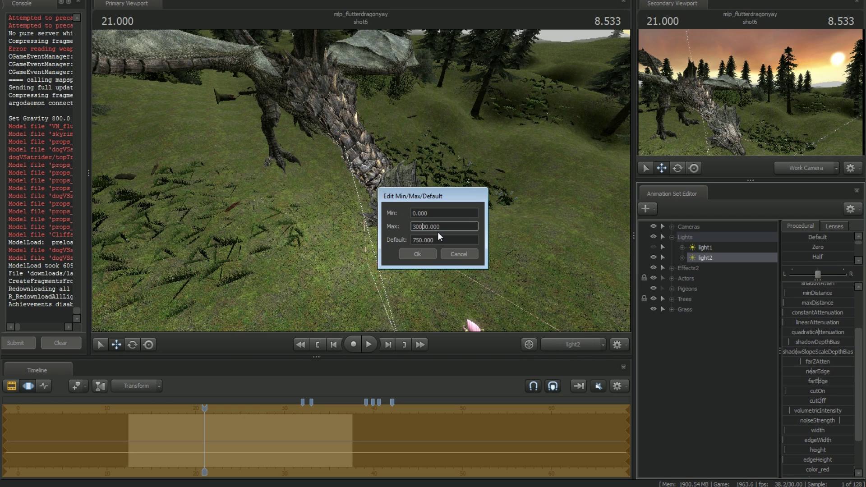
pyautogui.click(420, 250)
pyautogui.moveTo(370, 183); pyautogui.dragTo(356, 179)
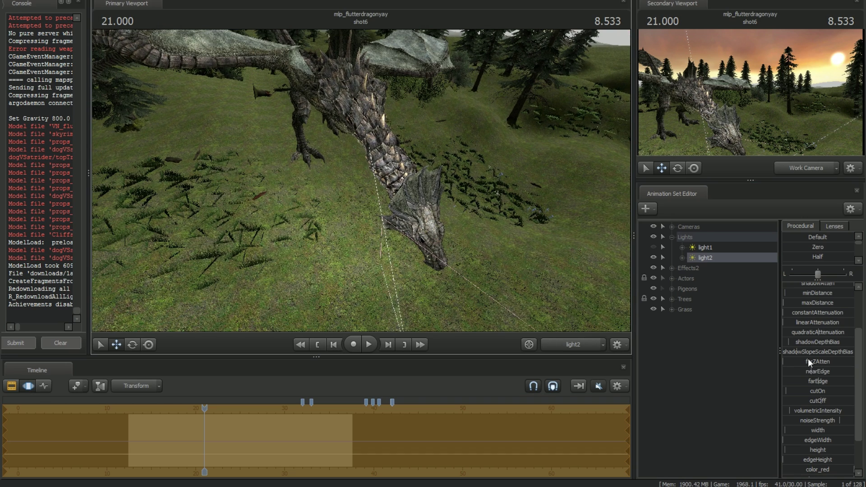
# Step: Set light2's farZAtten and maxDistance to their maximums and pull the light back from the dragon
pyautogui.moveTo(794, 362); pyautogui.dragTo(854, 362)
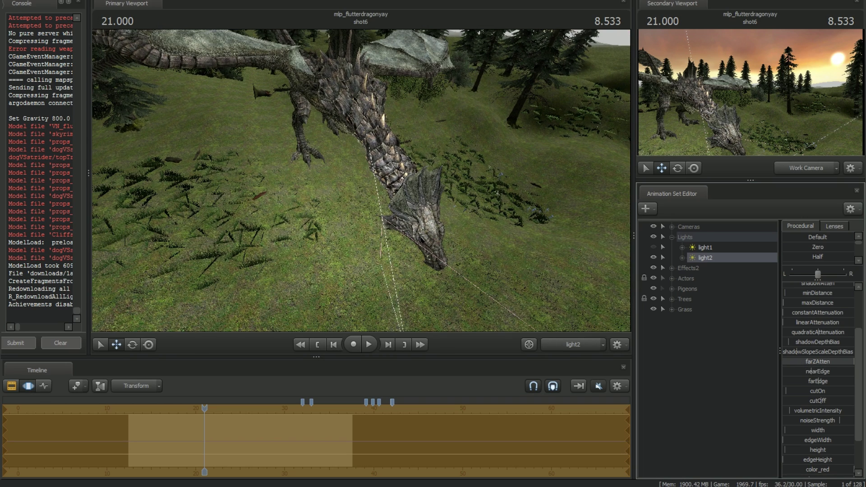
pyautogui.scroll(1, 801, 354)
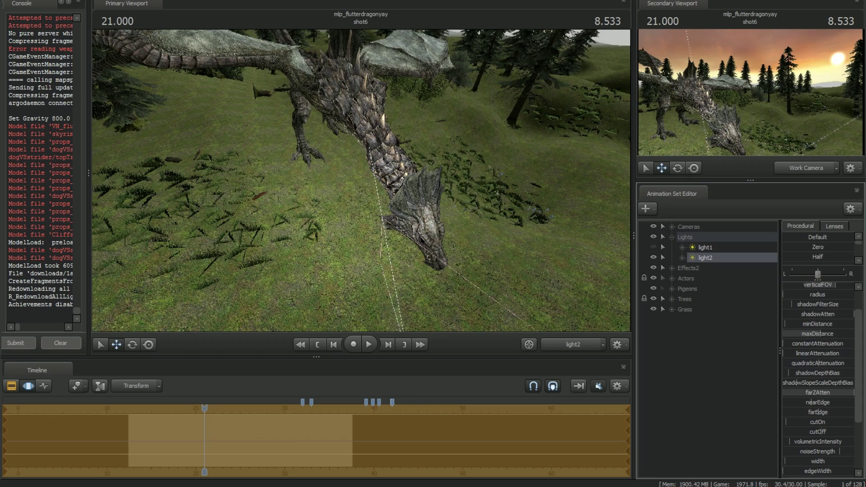
pyautogui.moveTo(328, 276); pyautogui.dragTo(336, 271)
pyautogui.press('s')
pyautogui.moveTo(393, 222); pyautogui.dragTo(391, 176)
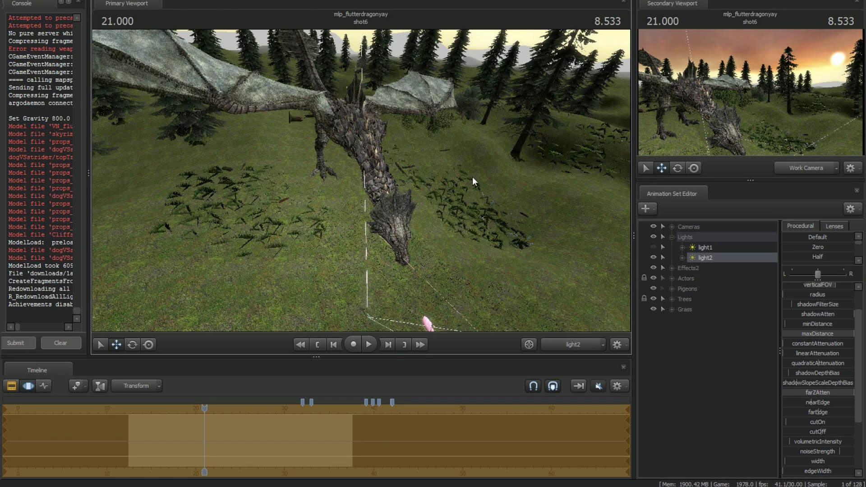
# Step: Raise light2's intensity to its maximum and remap the intensity slider's range to a maximum of 100000
pyautogui.scroll(3, 814, 301)
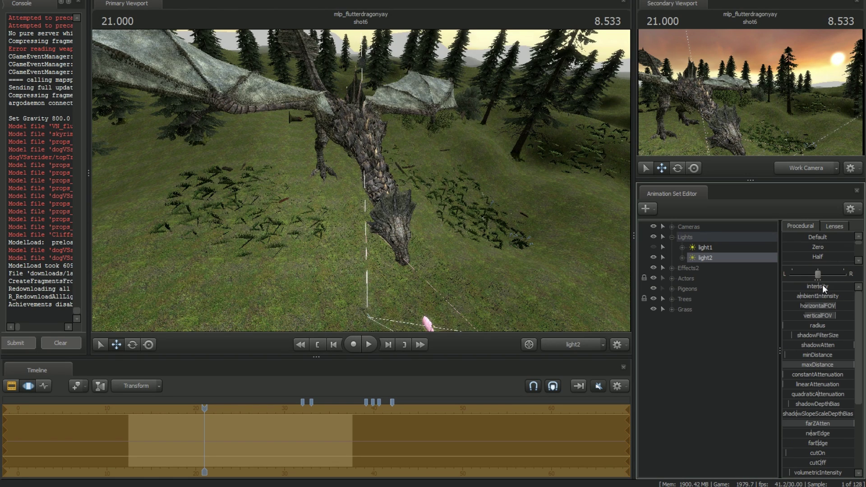
pyautogui.moveTo(813, 289); pyautogui.dragTo(850, 289)
pyautogui.rightClick(828, 287)
pyautogui.click(824, 298)
pyautogui.click(414, 226)
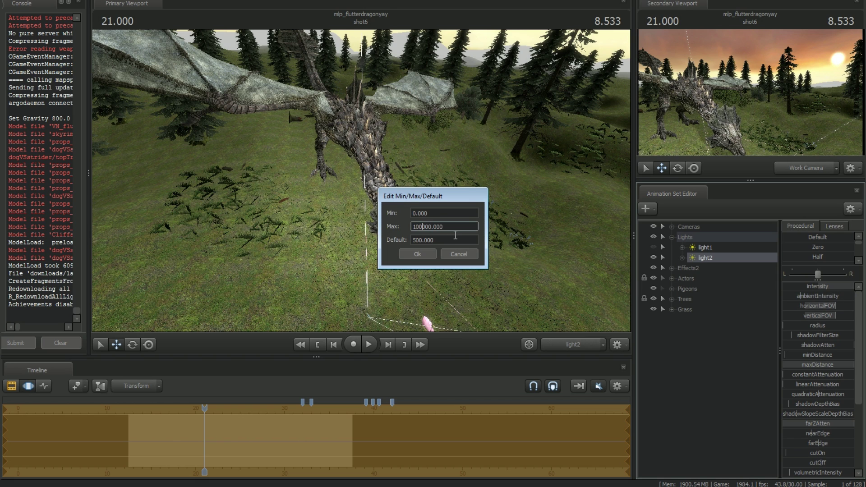
pyautogui.click(405, 255)
# Step: Raise light2's intensity on the extended slider and pull the light far back until the whole forest is in view
pyautogui.moveTo(801, 289); pyautogui.dragTo(839, 289)
pyautogui.moveTo(350, 234); pyautogui.dragTo(350, 235)
pyautogui.press('s')
pyautogui.moveTo(377, 197)
pyautogui.mouseDown()
pyautogui.moveTo(392, 187)
pyautogui.moveTo(363, 182)
pyautogui.moveTo(387, 149)
pyautogui.moveTo(386, 171)
pyautogui.moveTo(381, 165)
pyautogui.moveTo(361, 191)
pyautogui.mouseUp()
pyautogui.press('w')
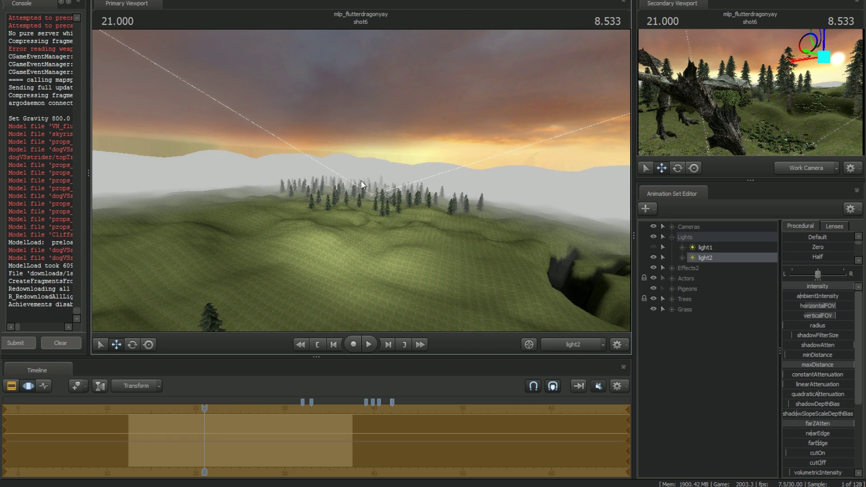
# Step: Narrow light2's horizontalFOV and verticalFOV around the dragon's clearing and check the lighting through the Work Camera
pyautogui.moveTo(830, 306)
pyautogui.mouseDown()
pyautogui.moveTo(792, 306)
pyautogui.moveTo(811, 316)
pyautogui.moveTo(792, 316)
pyautogui.mouseUp()
pyautogui.moveTo(447, 280); pyautogui.dragTo(487, 307)
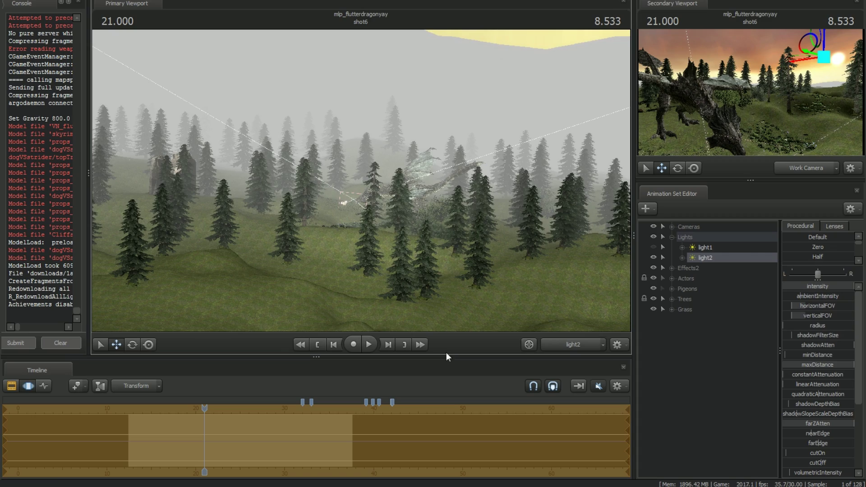
pyautogui.click(583, 346)
pyautogui.moveTo(407, 308); pyautogui.dragTo(446, 324)
pyautogui.press('s')
pyautogui.moveTo(361, 181)
pyautogui.mouseDown()
pyautogui.moveTo(374, 171)
pyautogui.moveTo(376, 181)
pyautogui.mouseUp()
pyautogui.press('a')
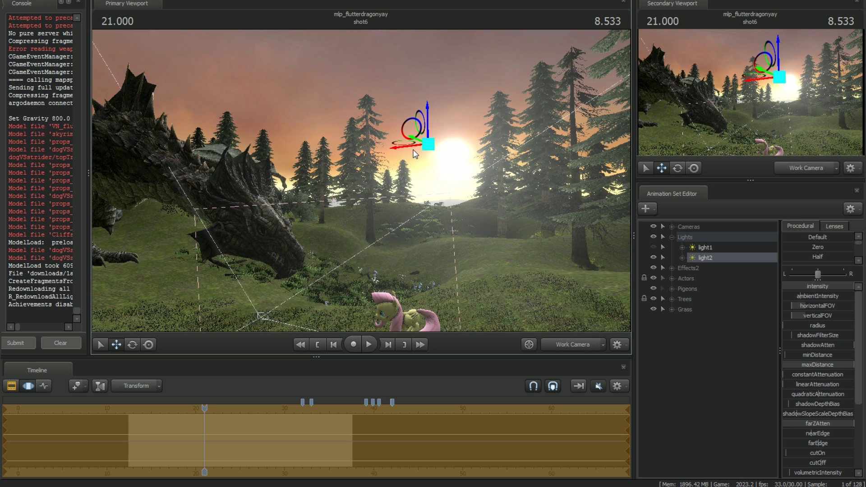
# Step: Move light2 onto the sun in the sky and rotate it slightly to keep it aimed at the scene
pyautogui.moveTo(411, 147); pyautogui.dragTo(434, 153)
pyautogui.moveTo(452, 116); pyautogui.dragTo(428, 159)
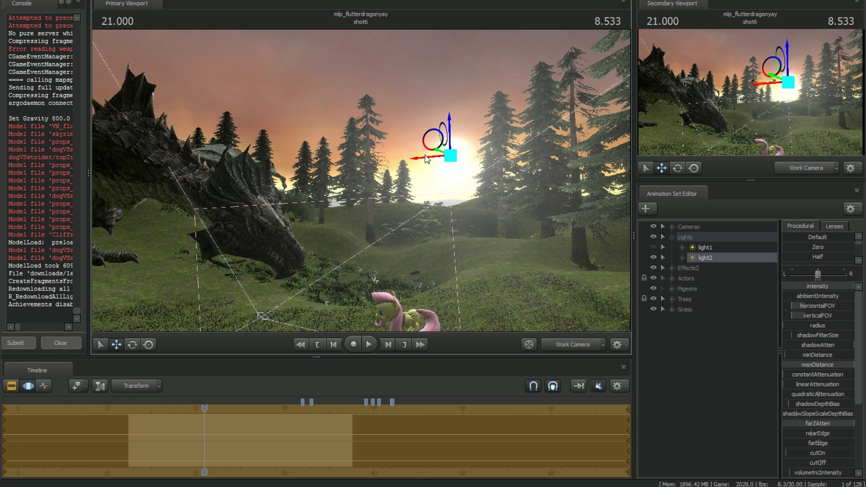
pyautogui.press('e')
pyautogui.moveTo(464, 143); pyautogui.dragTo(460, 143)
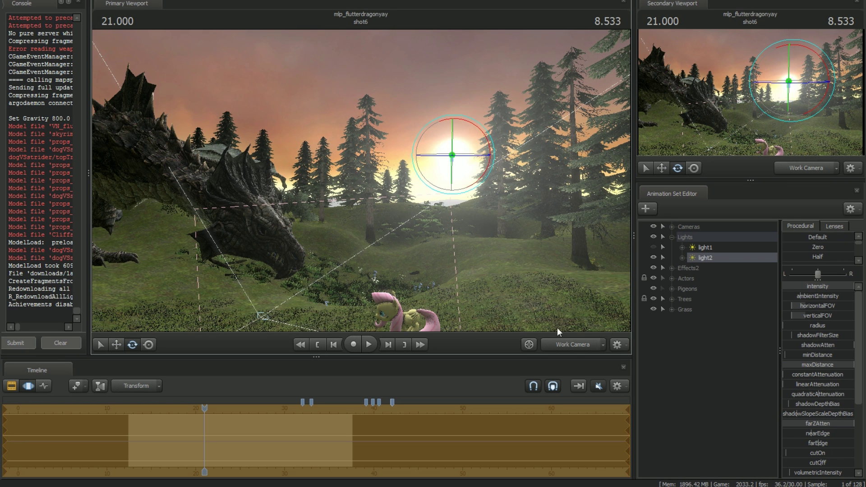
# Step: Narrow light2's horizontalFOV and verticalFOV further, re-aim it at the dragon, and check the scene from high above with the Work Camera
pyautogui.moveTo(706, 258); pyautogui.dragTo(477, 250)
pyautogui.moveTo(813, 305); pyautogui.dragTo(807, 317)
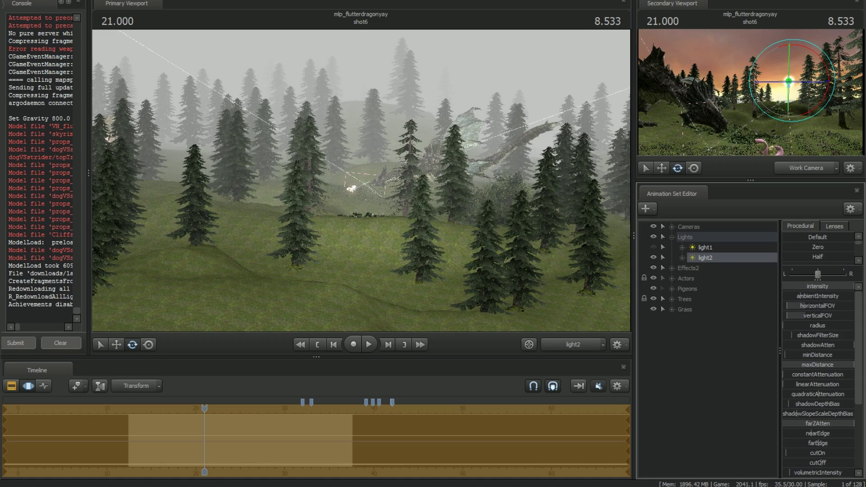
pyautogui.moveTo(481, 287); pyautogui.dragTo(481, 280)
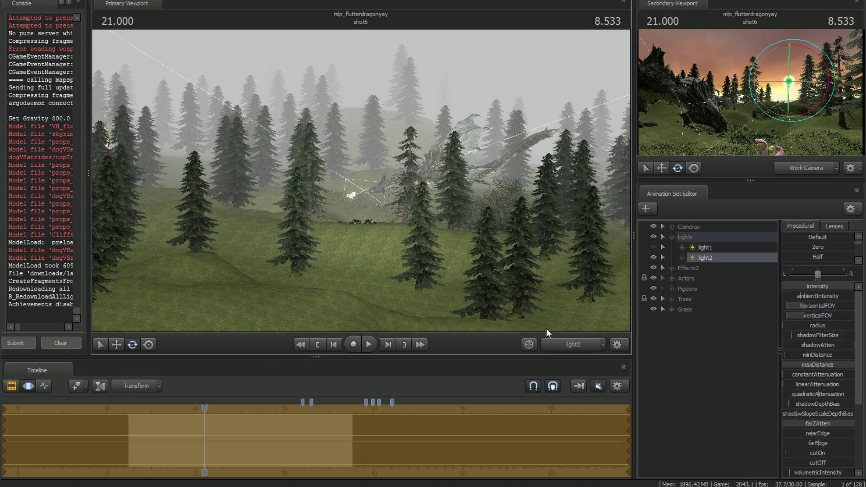
pyautogui.click(587, 345)
pyautogui.moveTo(510, 253); pyautogui.dragTo(489, 234)
pyautogui.press('s')
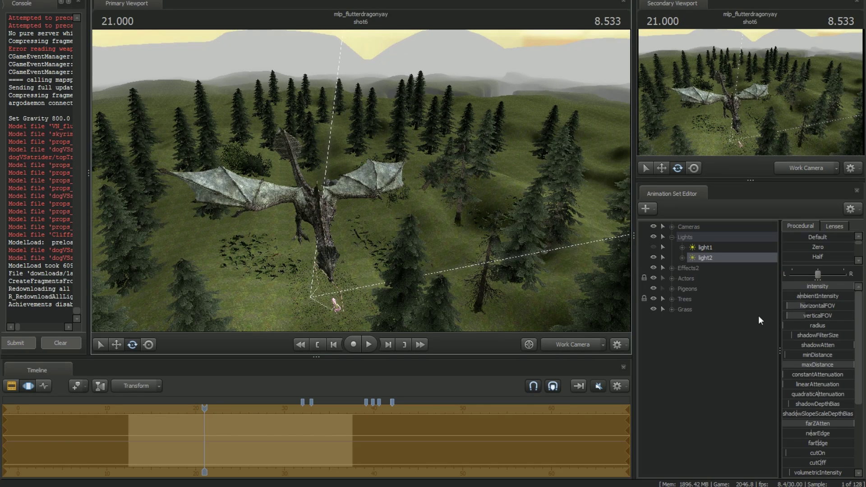
# Step: Remap light2's intensity slider to a higher maximum and raise the intensity so the trees and grass are brightly lit
pyautogui.rightClick(835, 287)
pyautogui.moveTo(787, 288); pyautogui.dragTo(780, 288)
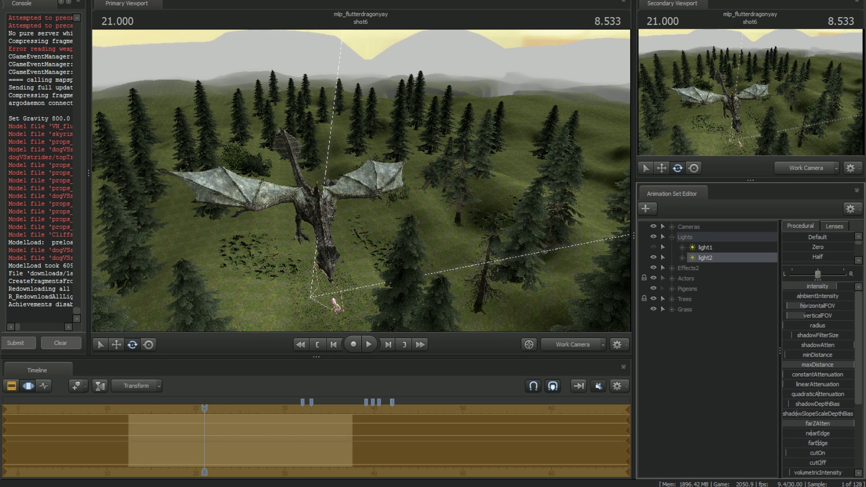
pyautogui.rightClick(833, 287)
pyautogui.click(829, 300)
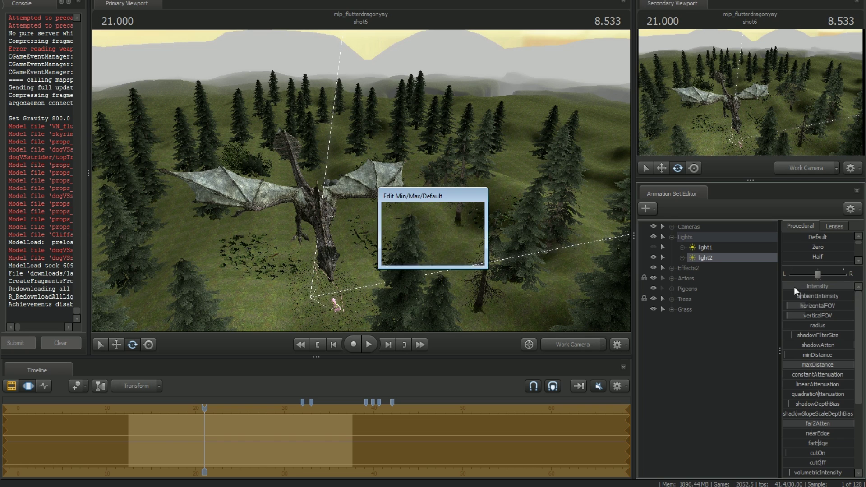
pyautogui.click(419, 227)
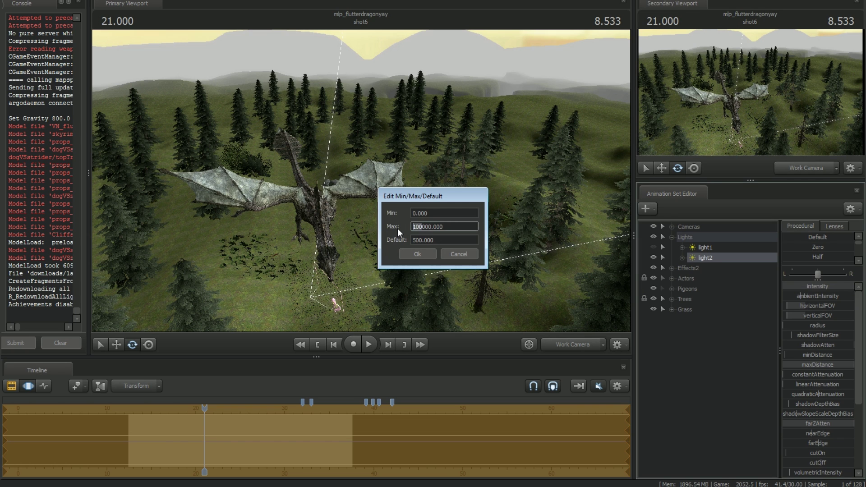
pyautogui.press('Return')
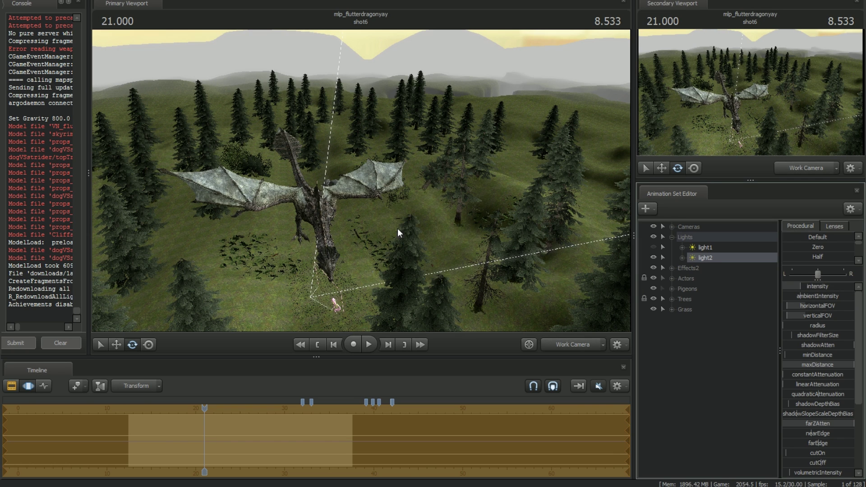
pyautogui.moveTo(811, 289); pyautogui.dragTo(839, 289)
pyautogui.moveTo(361, 181); pyautogui.dragTo(321, 208)
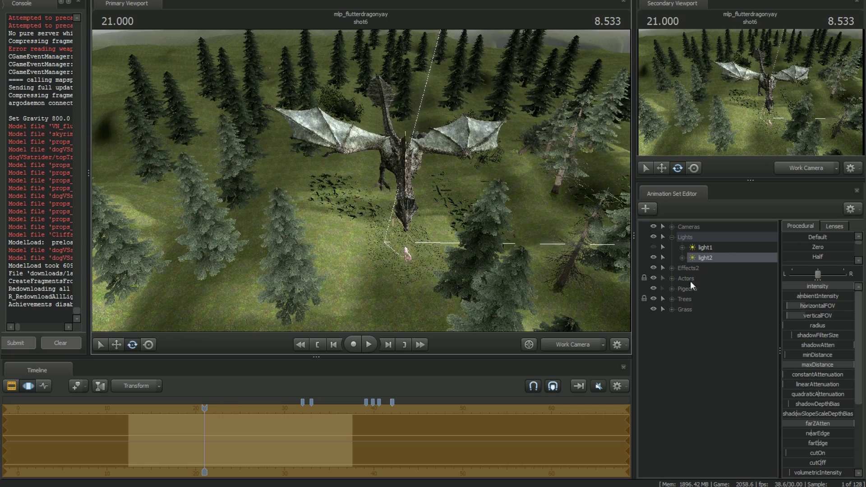
# Step: Bring the Work Camera closer to the dragon and move the playhead to 19.800
pyautogui.moveTo(362, 181); pyautogui.dragTo(388, 167)
pyautogui.press('w')
pyautogui.press('w')
pyautogui.moveTo(204, 408)
pyautogui.mouseDown()
pyautogui.moveTo(176, 408)
pyautogui.moveTo(194, 408)
pyautogui.mouseUp()
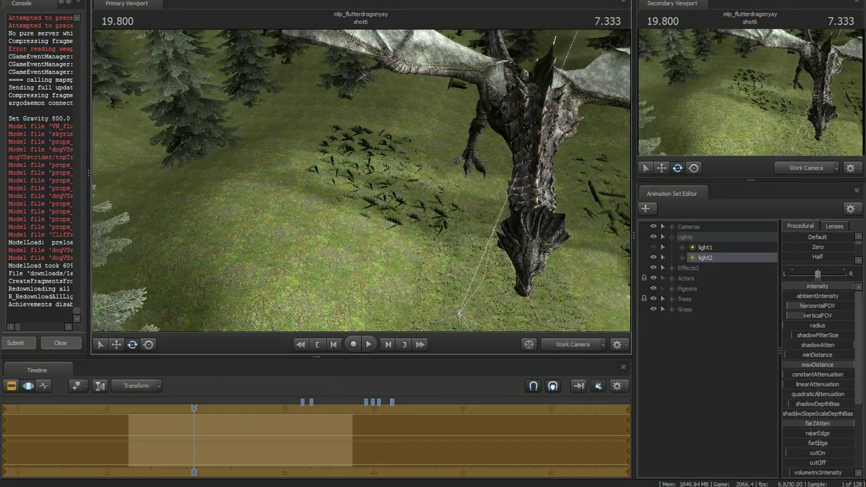
# Step: Frame the dragon's shadowed ground with the Work Camera and lower light2's shadowFilterSize
pyautogui.press('w')
pyautogui.moveTo(385, 182); pyautogui.dragTo(361, 180)
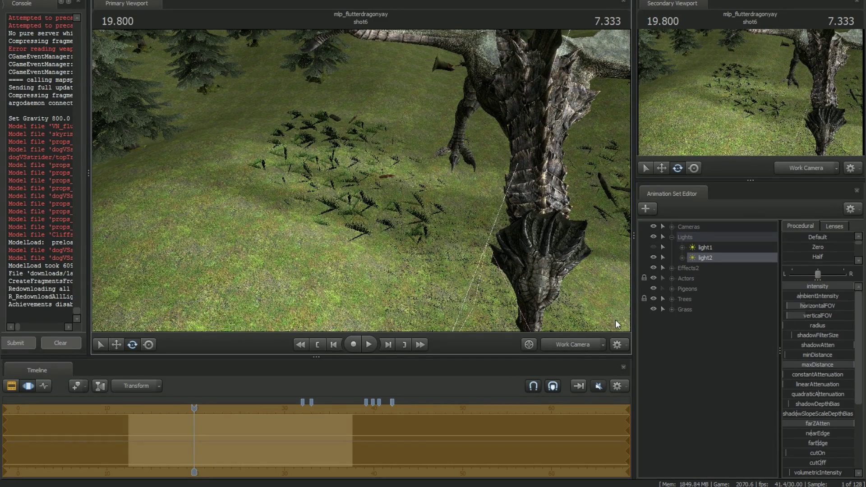
pyautogui.moveTo(373, 293); pyautogui.dragTo(371, 283)
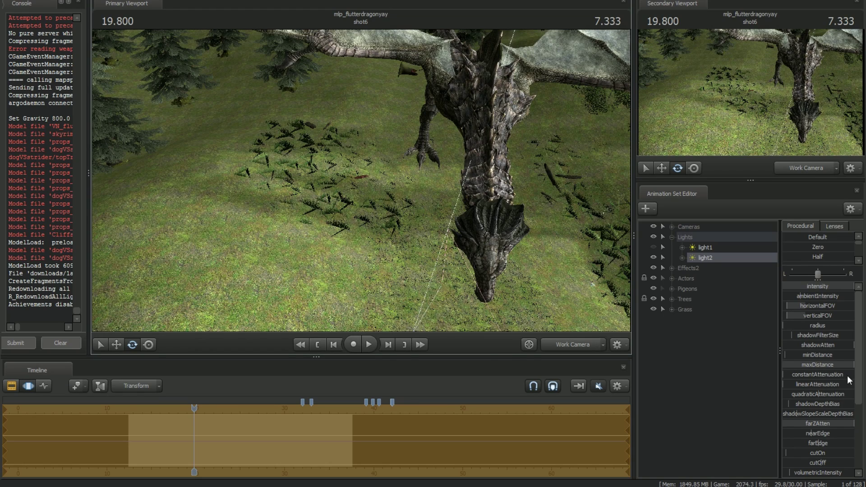
pyautogui.moveTo(827, 336); pyautogui.dragTo(820, 336)
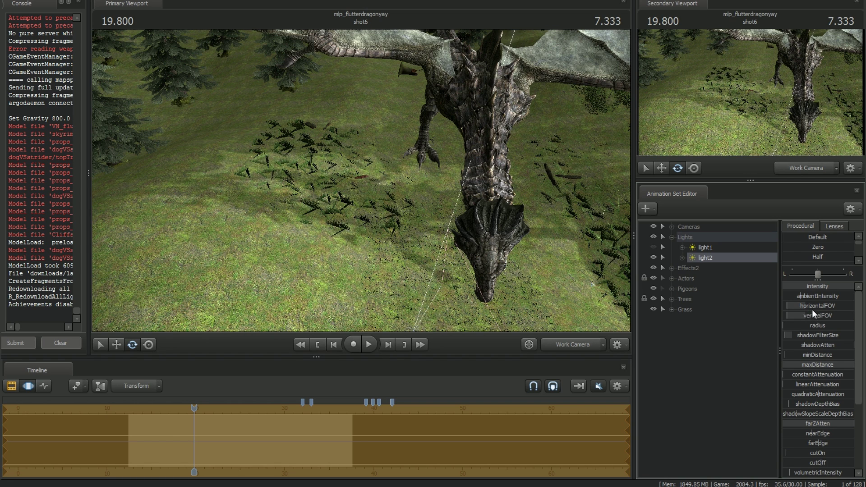
# Step: Widen light2's horizontalFOV and verticalFOV over the dragon and fine-tune its shadowFilterSize
pyautogui.moveTo(425, 225); pyautogui.dragTo(429, 187)
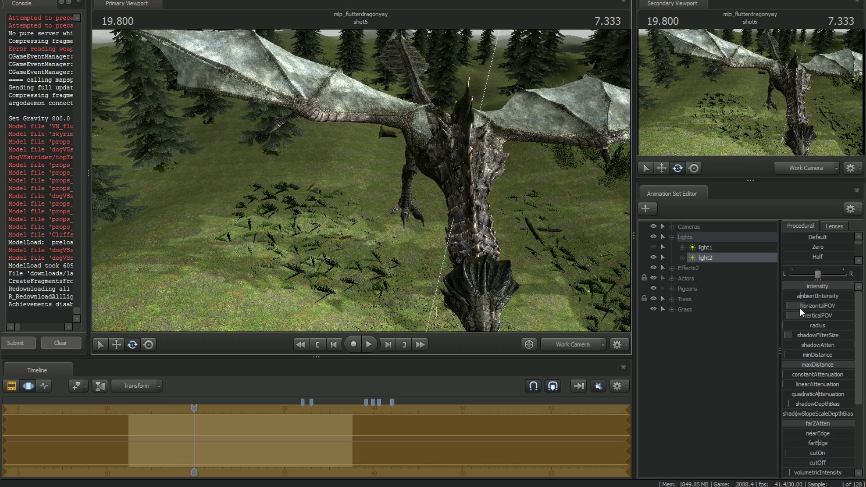
pyautogui.moveTo(798, 307)
pyautogui.mouseDown()
pyautogui.moveTo(835, 307)
pyautogui.moveTo(836, 316)
pyautogui.mouseUp()
pyautogui.moveTo(433, 216); pyautogui.dragTo(413, 228)
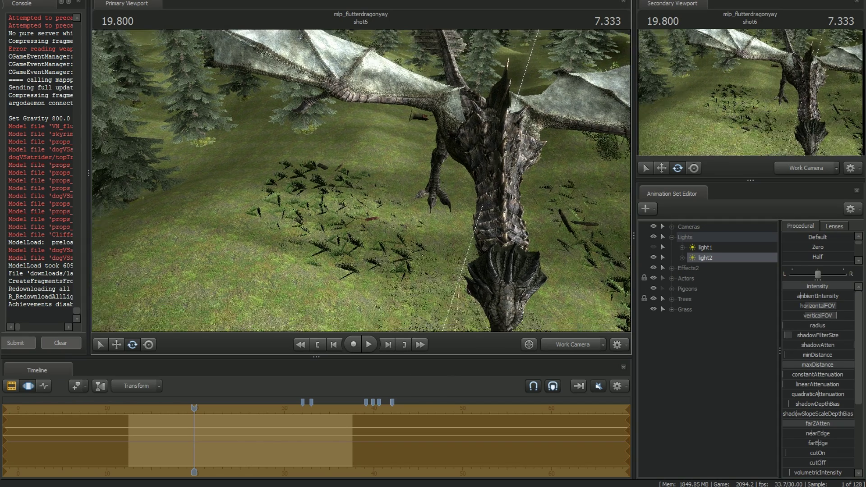
pyautogui.moveTo(830, 335); pyautogui.dragTo(827, 335)
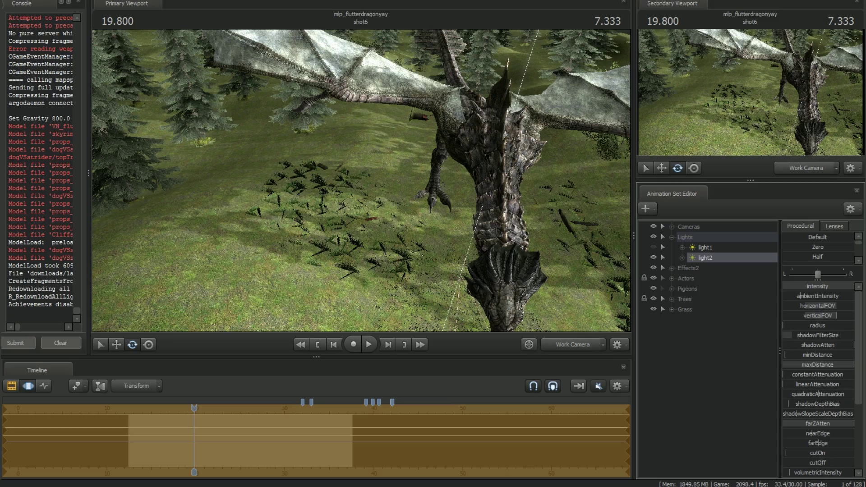
# Step: Frame the grass beside the dragon's foot with the Work Camera and narrow light2's horizontalFOV and verticalFOV
pyautogui.moveTo(410, 251); pyautogui.dragTo(407, 253)
pyautogui.moveTo(361, 181); pyautogui.dragTo(402, 176)
pyautogui.moveTo(623, 180); pyautogui.dragTo(565, 187)
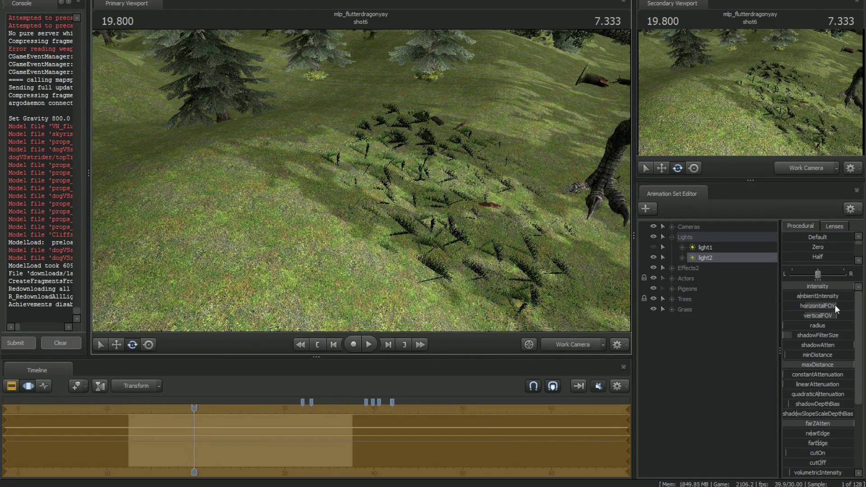
pyautogui.moveTo(834, 306); pyautogui.dragTo(789, 315)
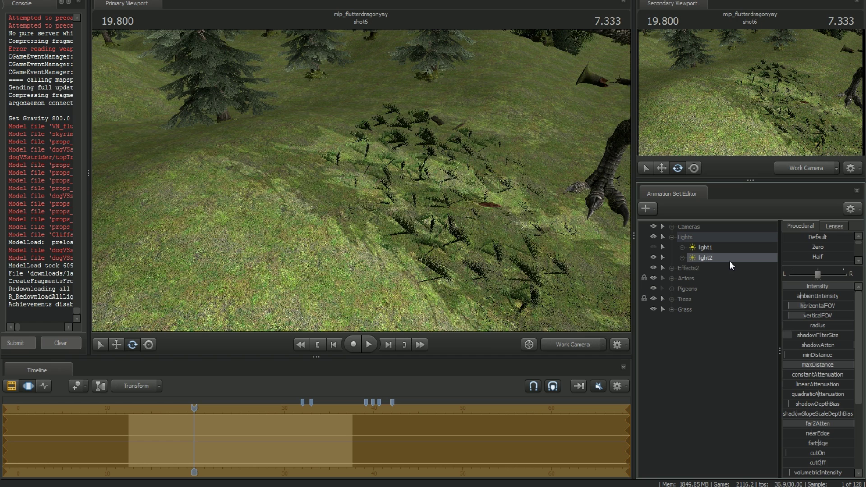
# Step: Look at the scene through light2, and return to the Work Camera to examine the lighting on the dragon and trees
pyautogui.moveTo(730, 263); pyautogui.dragTo(526, 233)
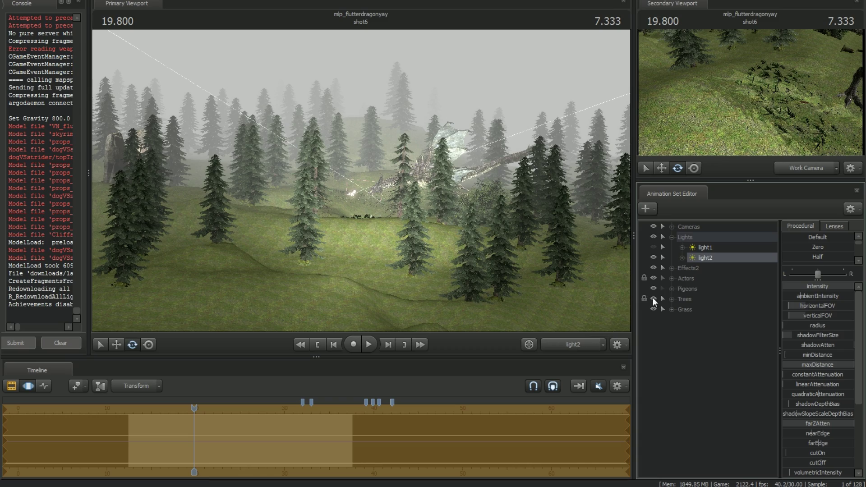
pyautogui.click(578, 350)
pyautogui.moveTo(595, 215); pyautogui.dragTo(609, 203)
pyautogui.moveTo(361, 181); pyautogui.dragTo(343, 181)
pyautogui.press('s')
pyautogui.press('d')
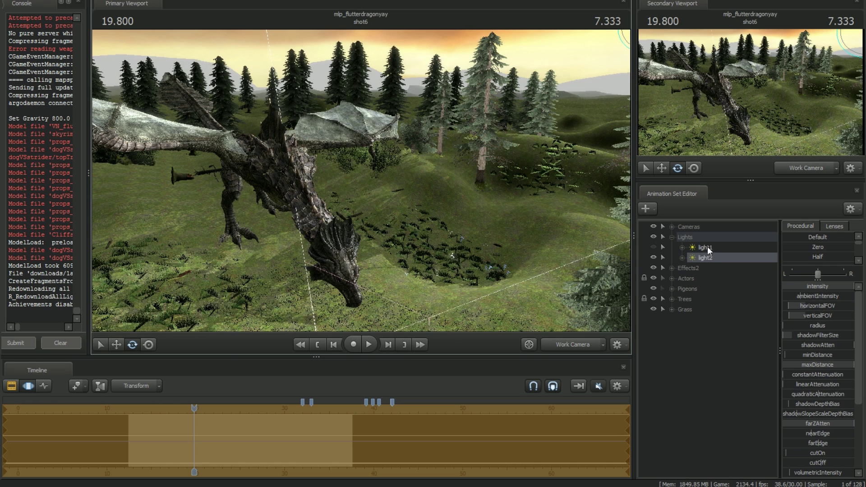
# Step: Enable volumetrics on light2 and move the playhead to 20.733
pyautogui.rightClick(709, 258)
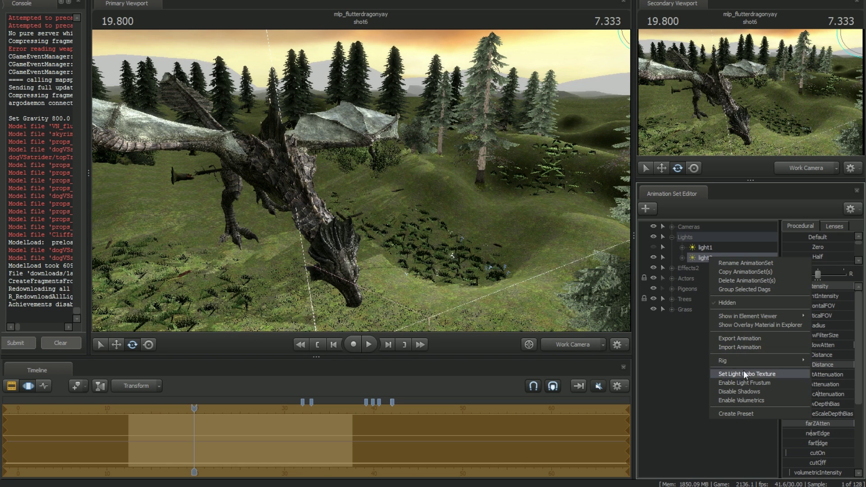
pyautogui.click(750, 401)
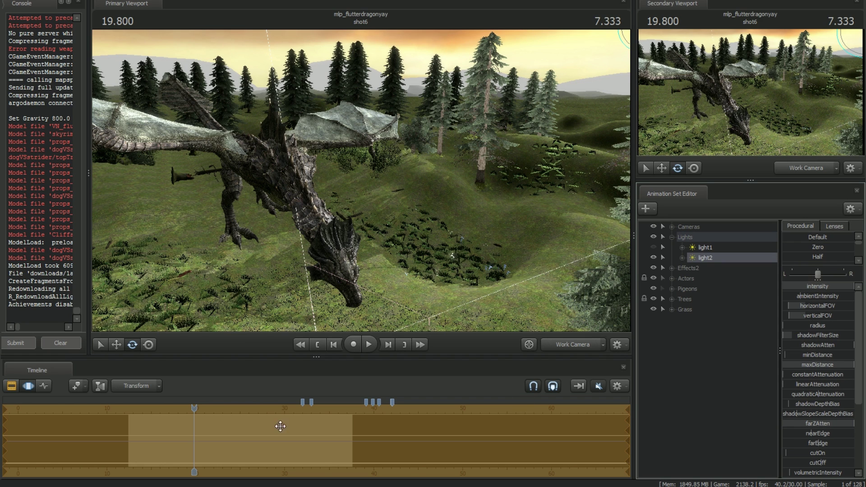
pyautogui.moveTo(195, 408); pyautogui.dragTo(202, 408)
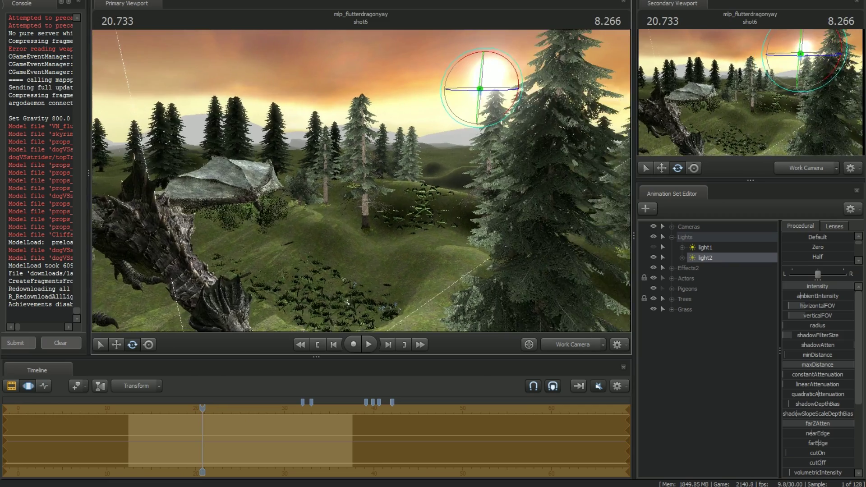
# Step: Examine the dragon and surrounding forest from above with the Work Camera
pyautogui.press('s')
pyautogui.moveTo(347, 303); pyautogui.dragTo(312, 325)
pyautogui.press('w')
pyautogui.press('shift')
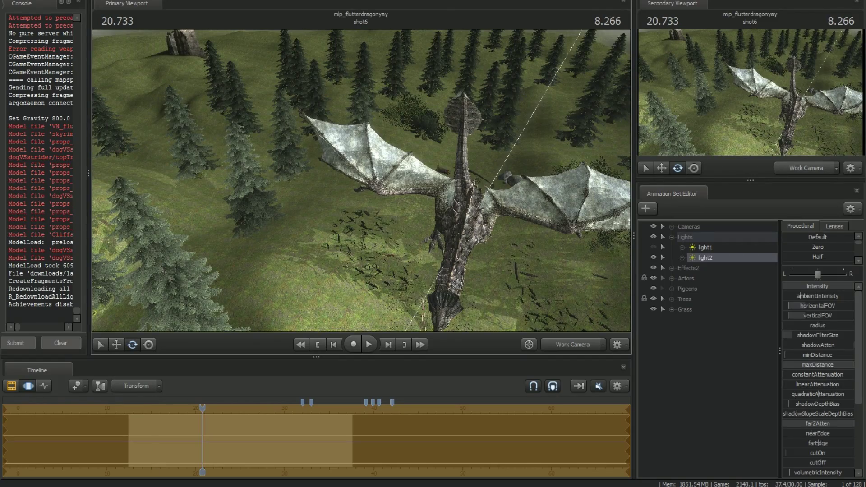
pyautogui.moveTo(428, 266); pyautogui.dragTo(454, 262)
pyautogui.press('s')
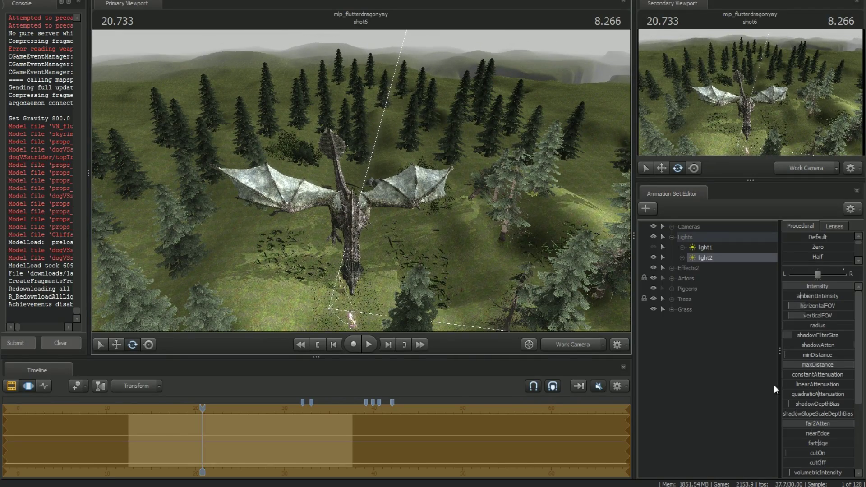
# Step: Raise light2's minDistance while viewing the light beam from afar, and remap the minDistance slider to a higher maximum
pyautogui.moveTo(438, 272); pyautogui.dragTo(478, 264)
pyautogui.moveTo(388, 210); pyautogui.dragTo(170, 201)
pyautogui.press('s')
pyautogui.moveTo(346, 173); pyautogui.dragTo(356, 176)
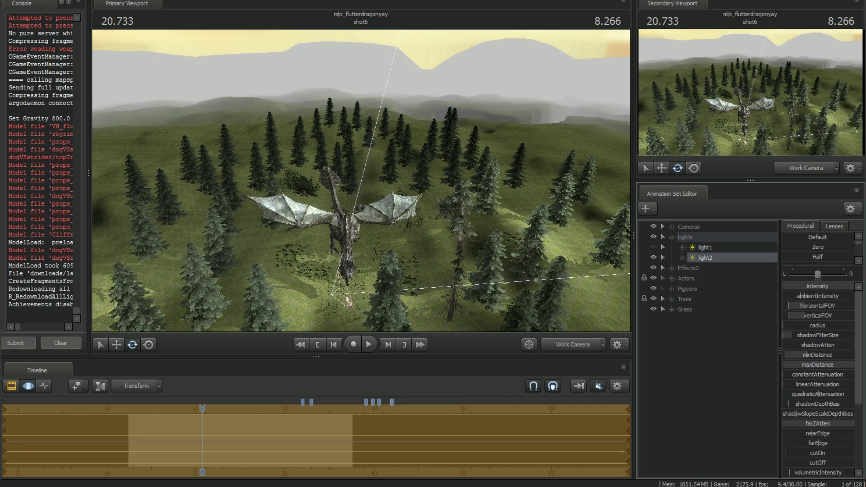
pyautogui.moveTo(407, 158); pyautogui.dragTo(447, 145)
pyautogui.moveTo(404, 155); pyautogui.dragTo(452, 188, button='right')
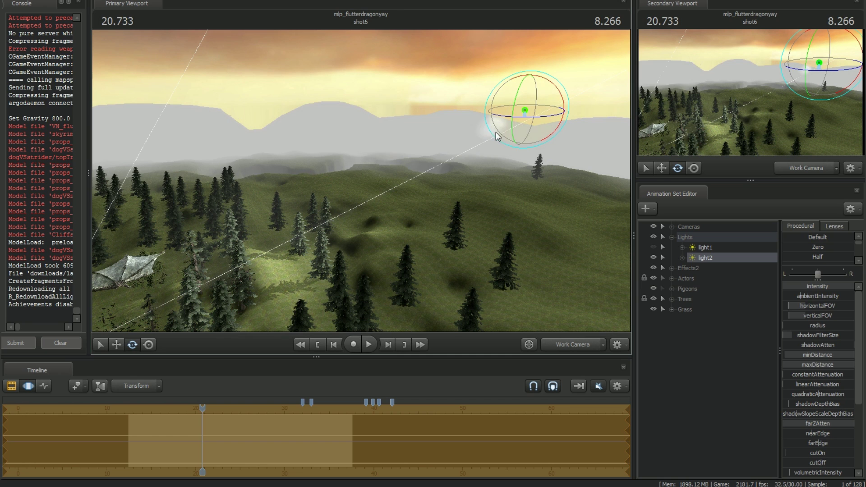
pyautogui.rightClick(828, 355)
pyautogui.click(822, 364)
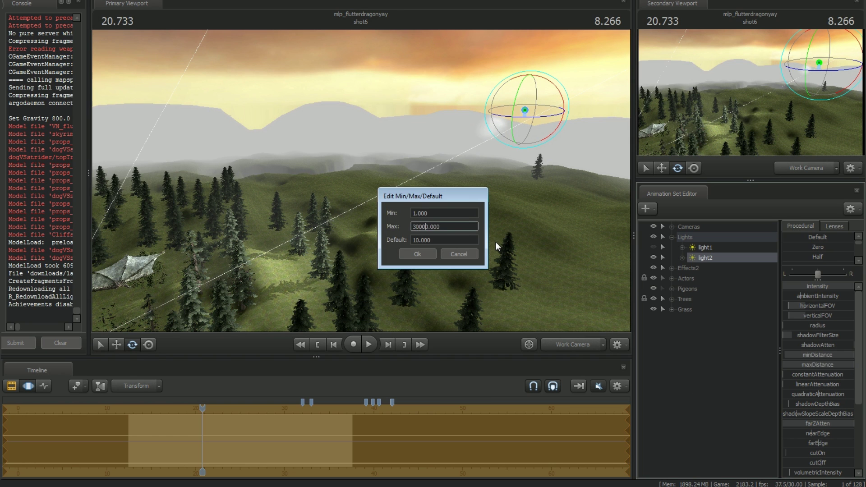
pyautogui.press('Return')
# Step: Adjust light2's minDistance to a low position on its extended slider and lower its maxDistance
pyautogui.moveTo(496, 242); pyautogui.dragTo(646, 277, button='right')
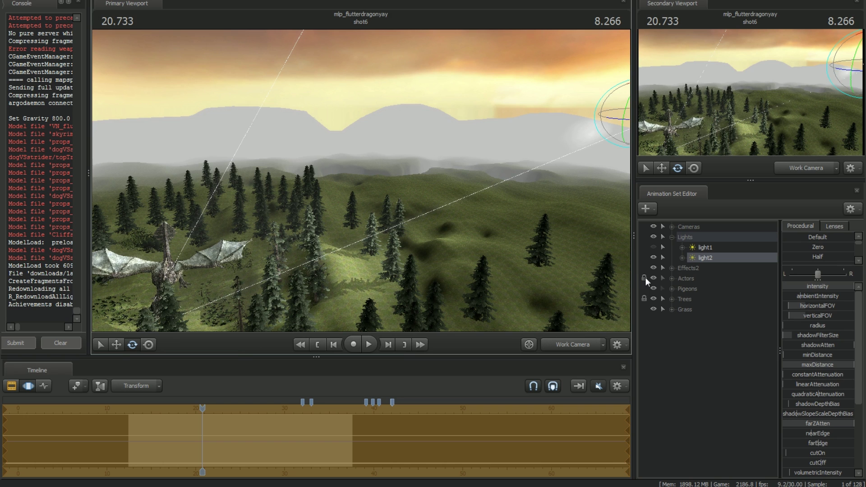
pyautogui.moveTo(478, 279); pyautogui.dragTo(362, 182, button='right')
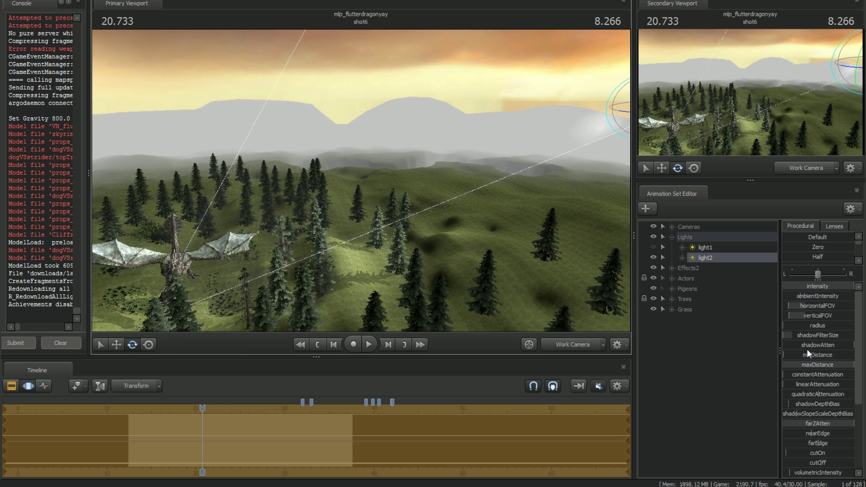
pyautogui.moveTo(812, 356); pyautogui.dragTo(818, 356)
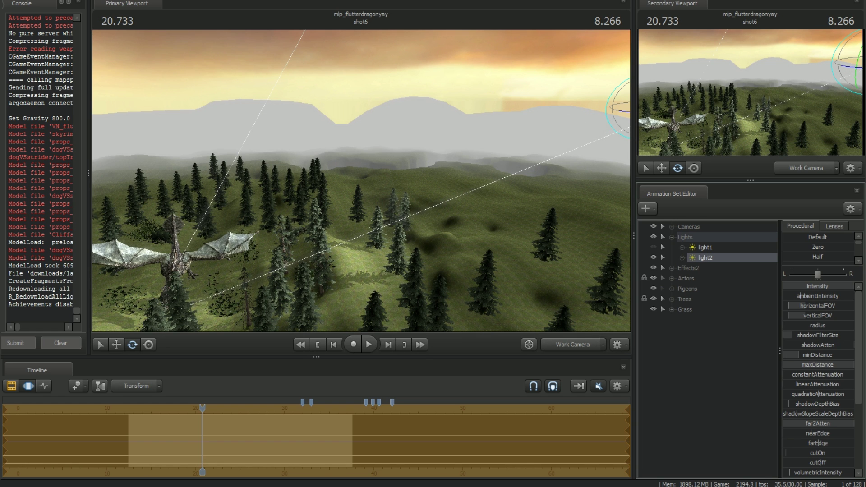
pyautogui.moveTo(818, 356); pyautogui.dragTo(826, 355)
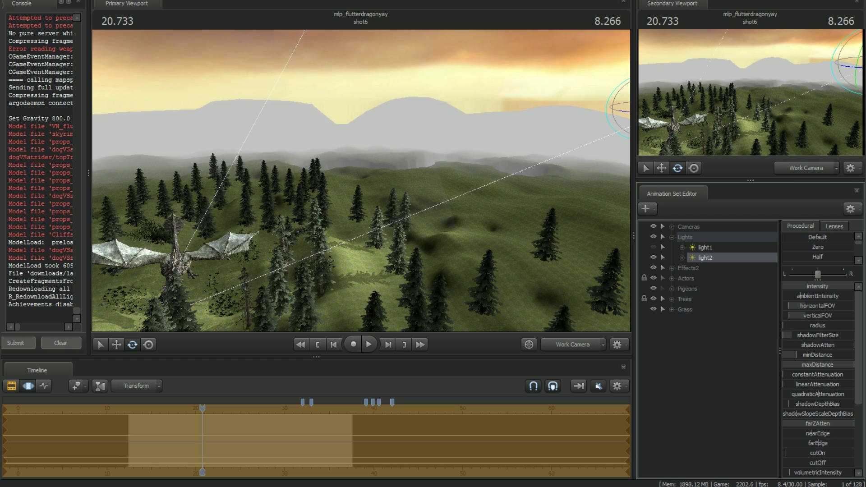
pyautogui.moveTo(800, 352); pyautogui.dragTo(801, 353)
pyautogui.moveTo(524, 216); pyautogui.dragTo(361, 180)
pyautogui.moveTo(842, 366); pyautogui.dragTo(784, 365)
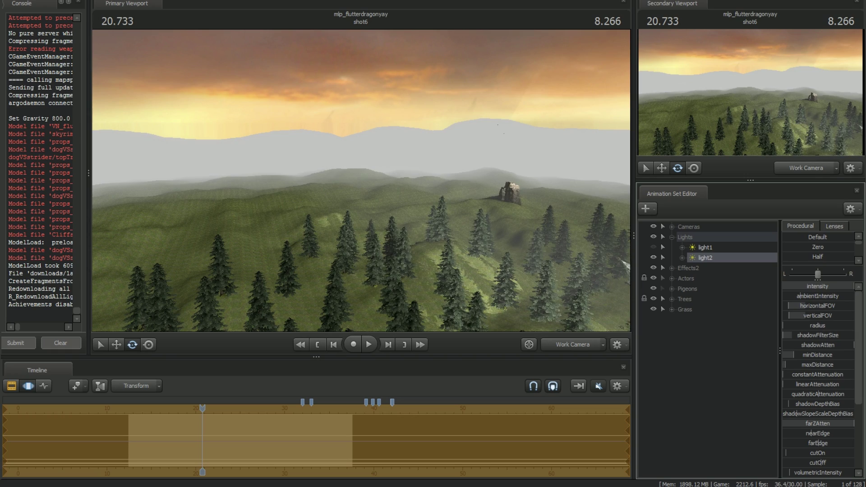
# Step: Bring the Work Camera close to the shadow on the grass and adjust light2's shadowAtten
pyautogui.moveTo(397, 288); pyautogui.dragTo(502, 307)
pyautogui.press('w')
pyautogui.press('w')
pyautogui.moveTo(382, 149); pyautogui.dragTo(367, 153)
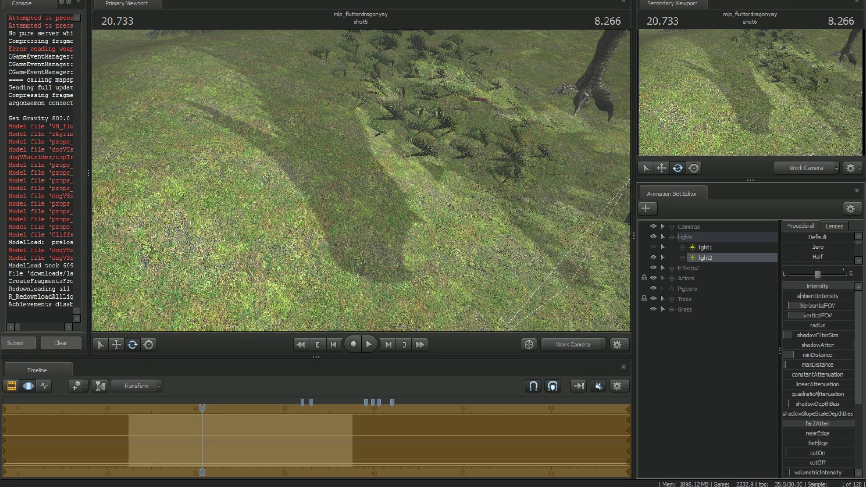
pyautogui.moveTo(361, 180); pyautogui.dragTo(329, 158)
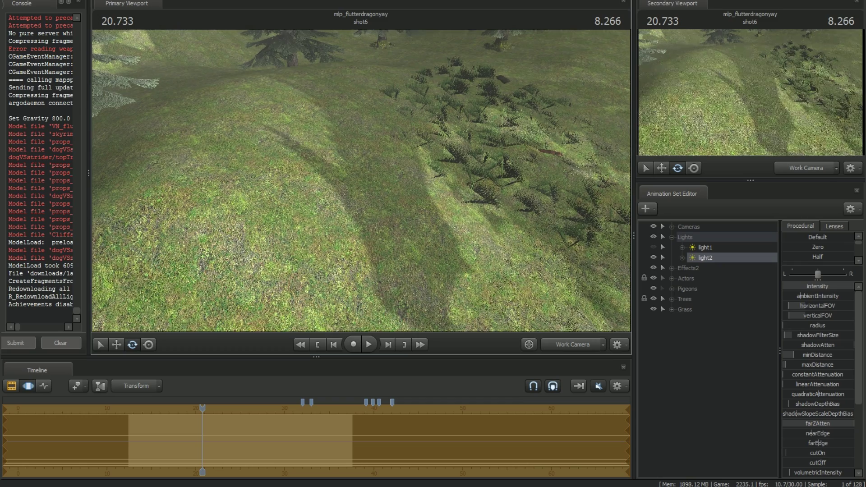
pyautogui.moveTo(840, 343); pyautogui.dragTo(794, 344)
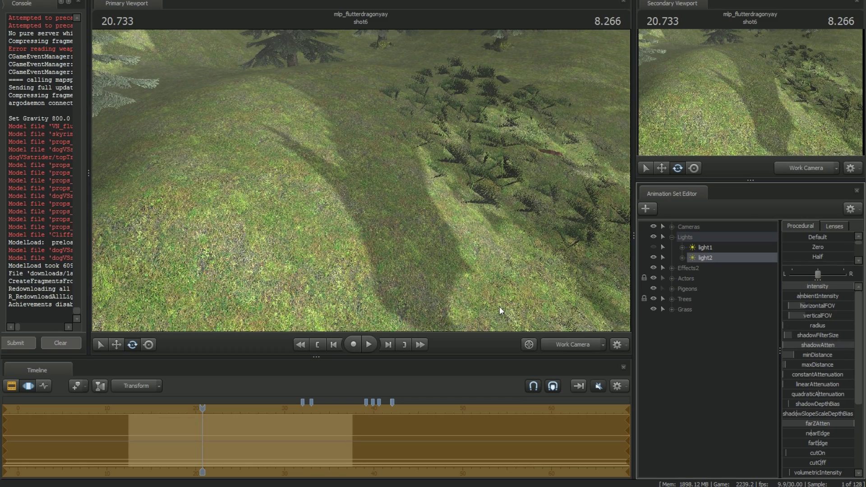
# Step: Frame the dragon and pony with the Work Camera and lower light2's color_green and color_blue for a warm sunlight tint
pyautogui.moveTo(353, 271); pyautogui.dragTo(476, 203)
pyautogui.press('s')
pyautogui.moveTo(353, 271); pyautogui.dragTo(361, 180)
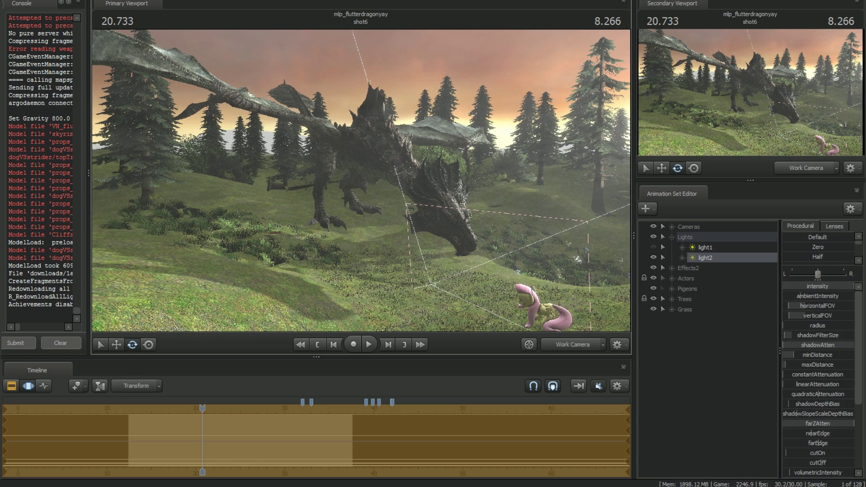
pyautogui.scroll(-4, 851, 410)
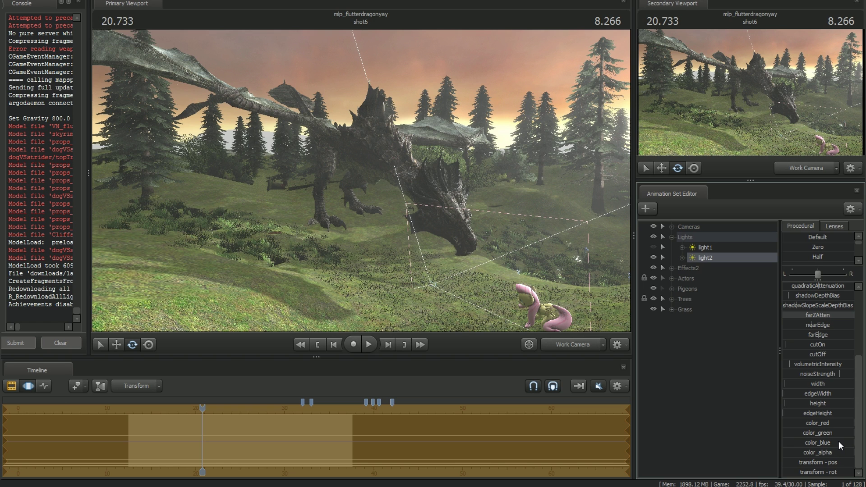
pyautogui.moveTo(841, 435); pyautogui.dragTo(814, 435)
# Step: Examine the tinted sunlight around the trees with the Work Camera and view the shot through camera2
pyautogui.moveTo(408, 305); pyautogui.dragTo(428, 315)
pyautogui.press('a')
pyautogui.press('s')
pyautogui.press('d')
pyautogui.press('a')
pyautogui.press('w')
pyautogui.click(577, 345)
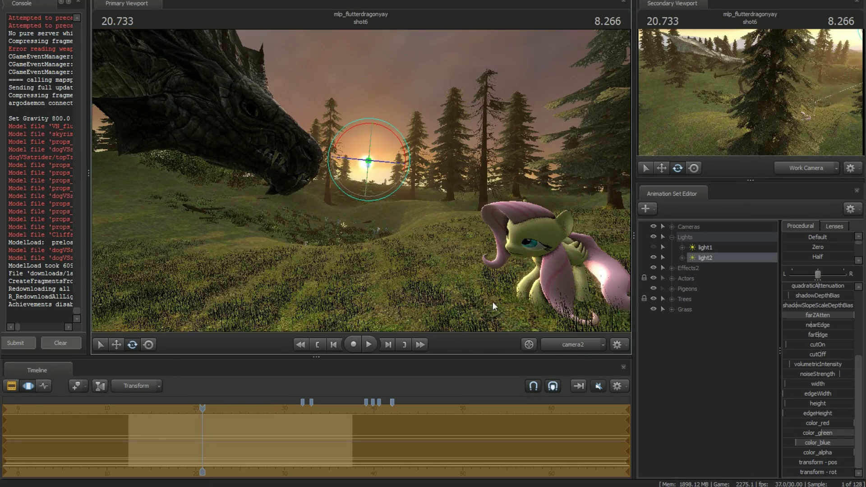
# Step: Preview the camera2 shot in the Clip Editor, and raise light2's volumetricIntensity in the Motion Editor
pyautogui.hotkey('ctrl', '1')
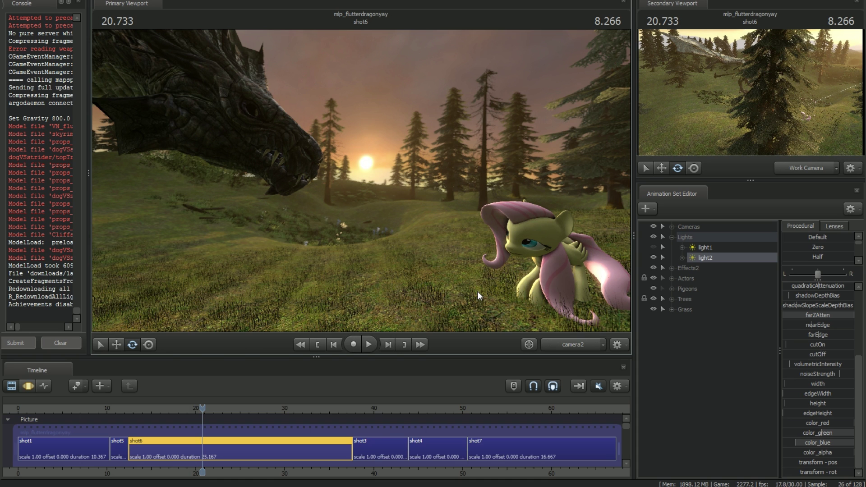
pyautogui.hotkey('ctrl', '2')
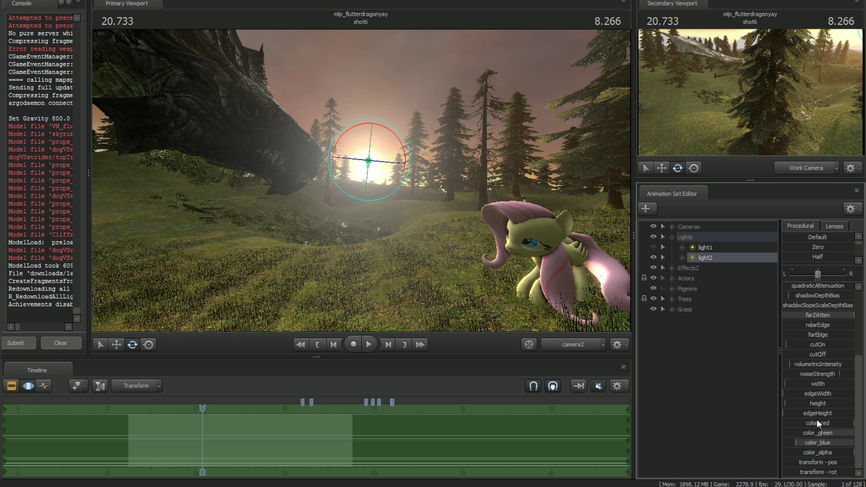
pyautogui.moveTo(802, 364); pyautogui.dragTo(798, 364)
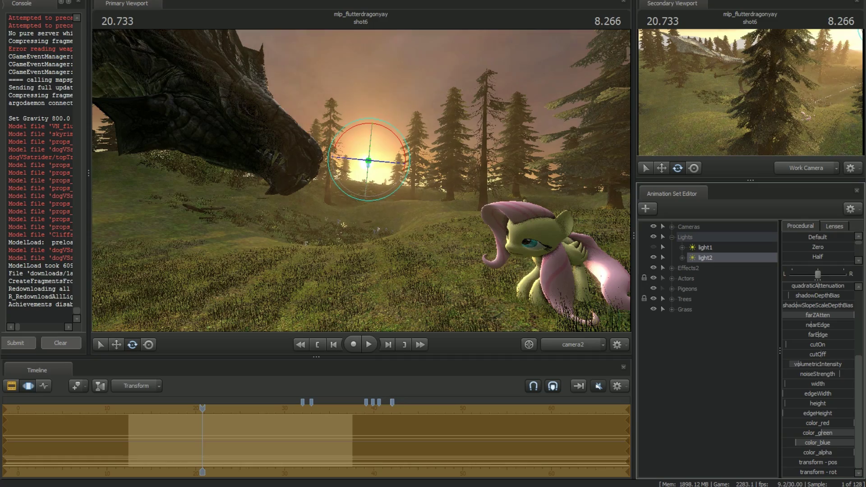
# Step: Switch to the Work Camera and examine the volumetric sunlight over the dragon and forest from a distance
pyautogui.press('F2')
pyautogui.click(569, 346)
pyautogui.moveTo(497, 279); pyautogui.dragTo(525, 273)
pyautogui.press('d')
pyautogui.press('s')
pyautogui.moveTo(406, 189); pyautogui.dragTo(365, 196)
pyautogui.press('d')
# Step: Preview shot6 through camera2 in the Clip Editor, moving the playhead to 24.900 and back to 21.400
pyautogui.press('F3')
pyautogui.click(562, 345)
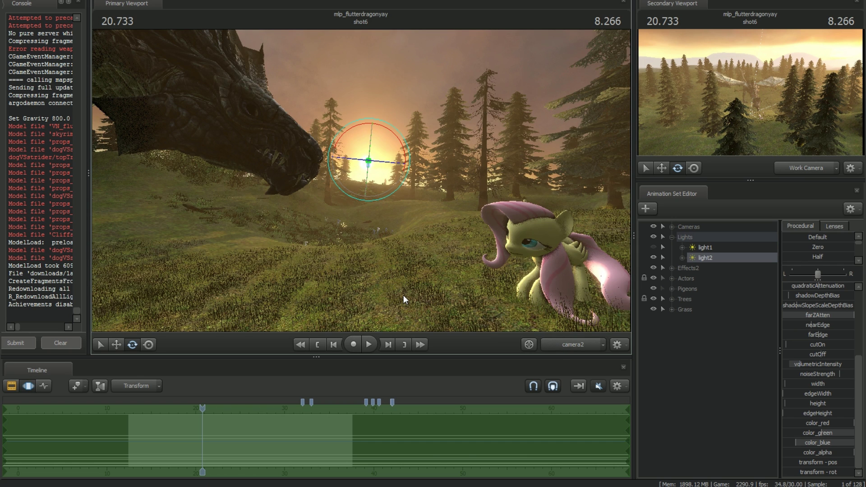
pyautogui.hotkey('ctrl', '1')
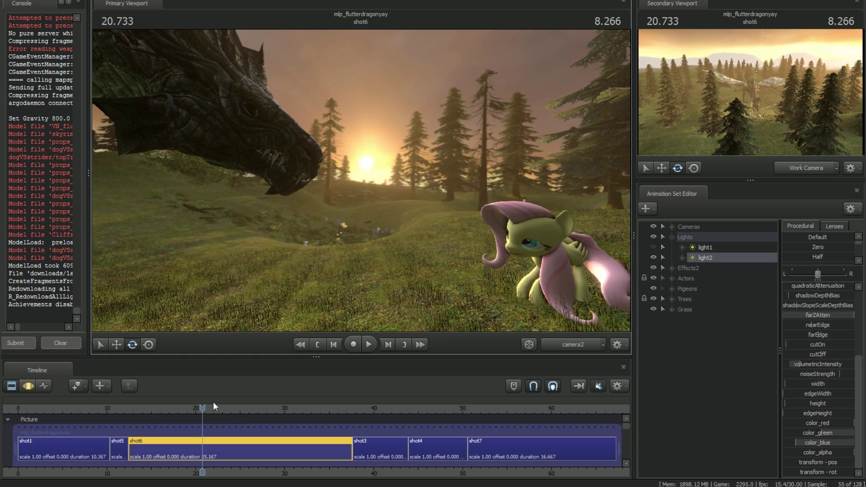
pyautogui.moveTo(204, 408); pyautogui.dragTo(239, 420)
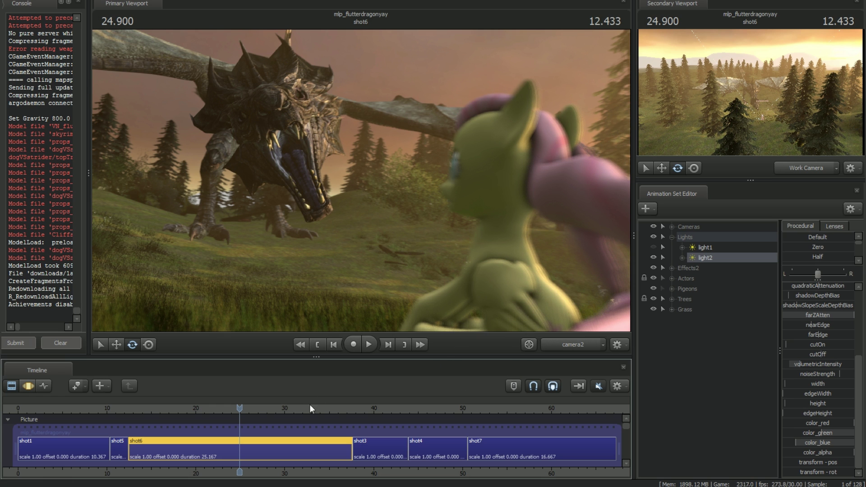
pyautogui.moveTo(237, 410); pyautogui.dragTo(208, 409)
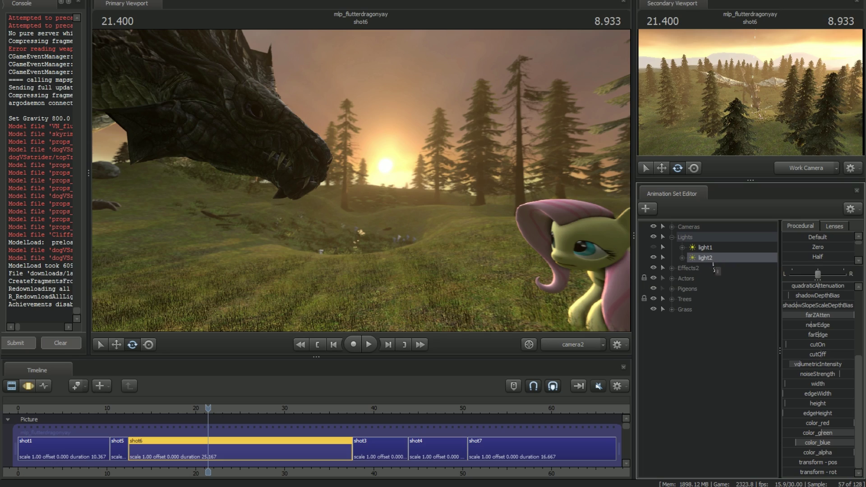
# Step: View the scene through light2 and examine the volumetric glow around the dragon and trees with the Work Camera
pyautogui.moveTo(708, 259); pyautogui.dragTo(500, 253)
pyautogui.press('F3')
pyautogui.moveTo(476, 292); pyautogui.dragTo(427, 317)
pyautogui.press('d')
pyautogui.click(554, 341)
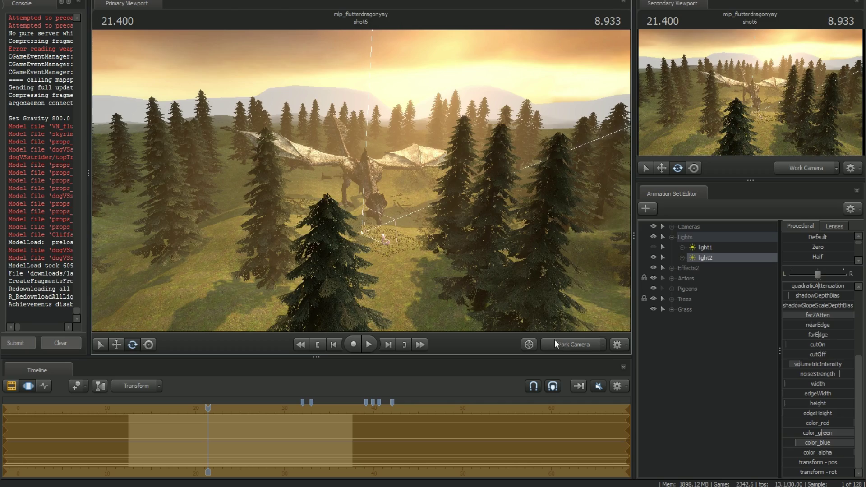
pyautogui.moveTo(362, 180)
pyautogui.mouseDown()
pyautogui.moveTo(359, 118)
pyautogui.moveTo(361, 186)
pyautogui.mouseUp()
pyautogui.press('s')
pyautogui.press('w')
pyautogui.press('s')
pyautogui.moveTo(489, 272); pyautogui.dragTo(470, 231)
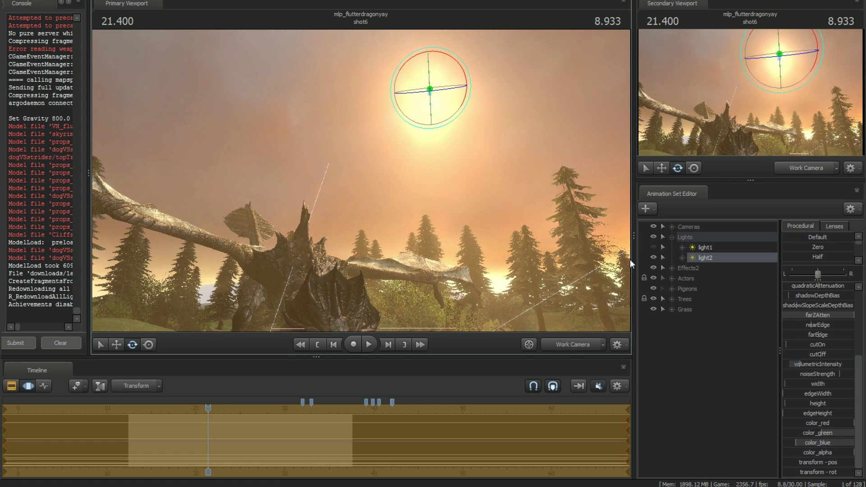
# Step: Create an animation set for a new light and rename it SUN
pyautogui.click(693, 352)
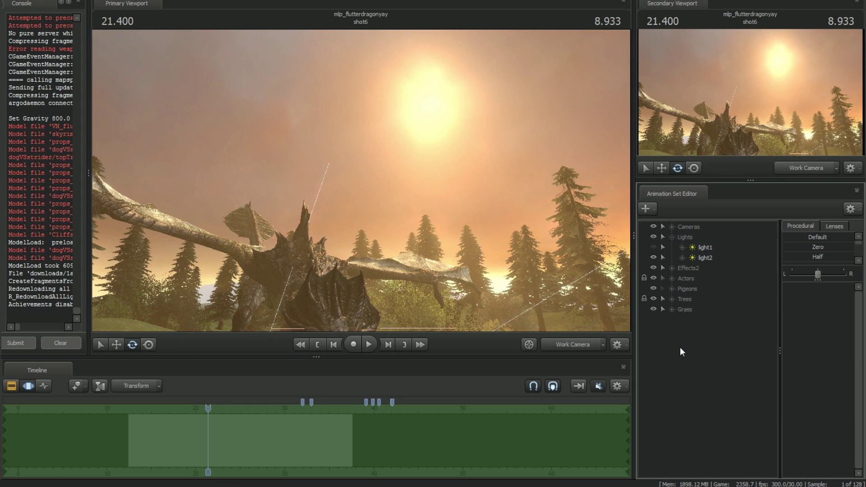
pyautogui.rightClick(684, 339)
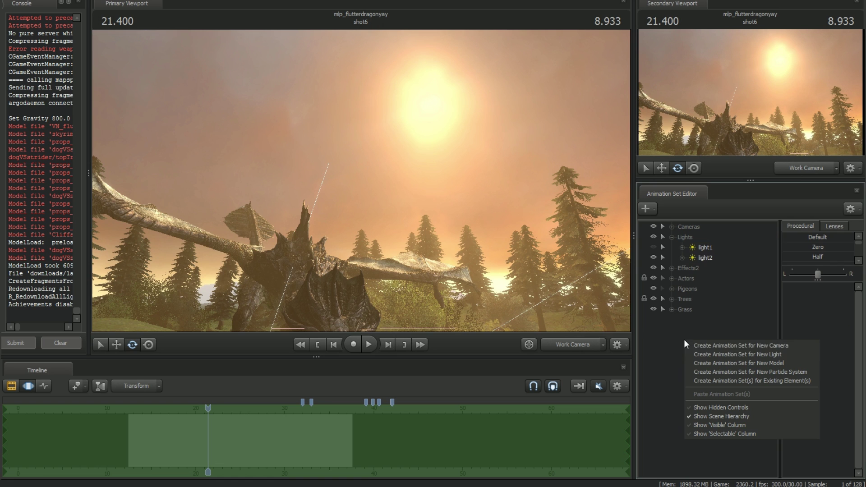
pyautogui.click(729, 353)
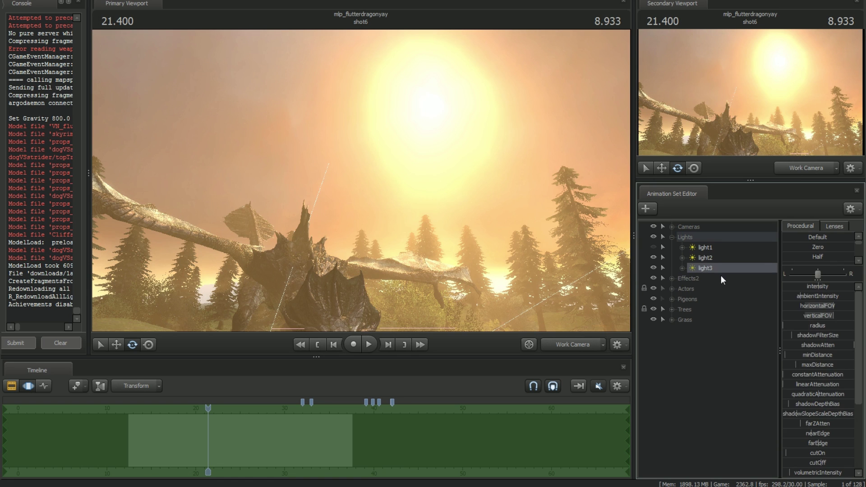
pyautogui.write('SUN')
pyautogui.press('Return')
# Step: Remap the SUN light's intensity slider to a maximum of 100000 and raise its intensity to the full value
pyautogui.rightClick(807, 286)
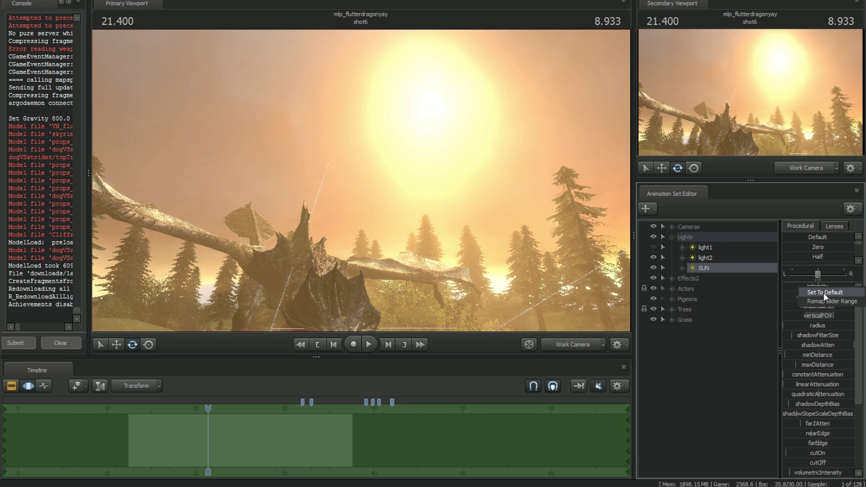
pyautogui.click(823, 291)
pyautogui.click(424, 226)
pyautogui.write('00000.000')
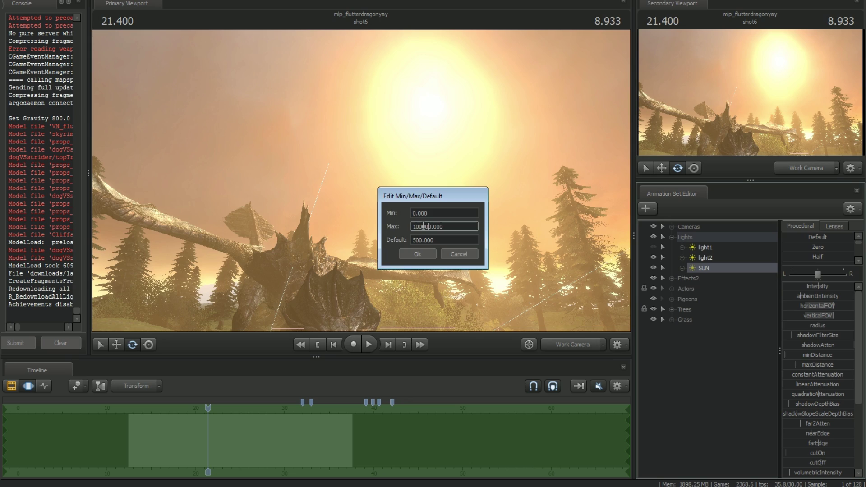
pyautogui.press('Return')
pyautogui.moveTo(802, 286); pyautogui.dragTo(831, 293)
# Step: Raise the SUN light's horizontal and vertical FOV and enable volumetrics on it
pyautogui.moveTo(559, 216); pyautogui.dragTo(560, 241)
pyautogui.moveTo(392, 158); pyautogui.dragTo(391, 168)
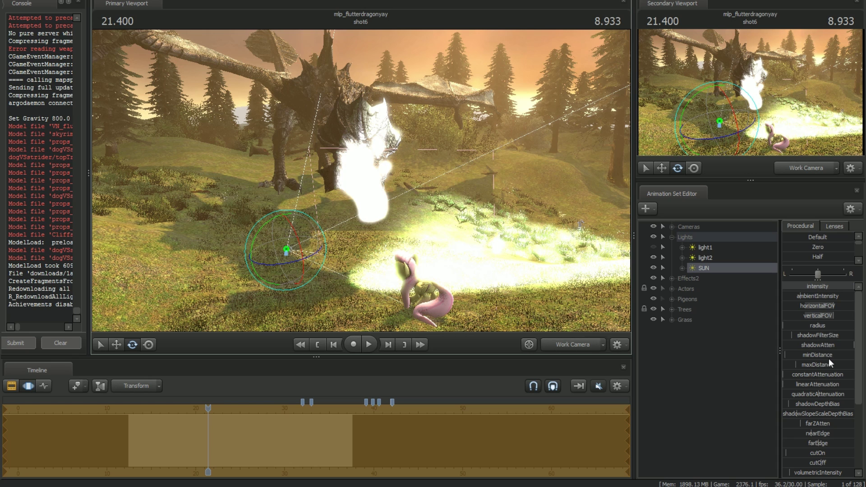
pyautogui.moveTo(833, 307); pyautogui.dragTo(851, 359)
pyautogui.rightClick(711, 268)
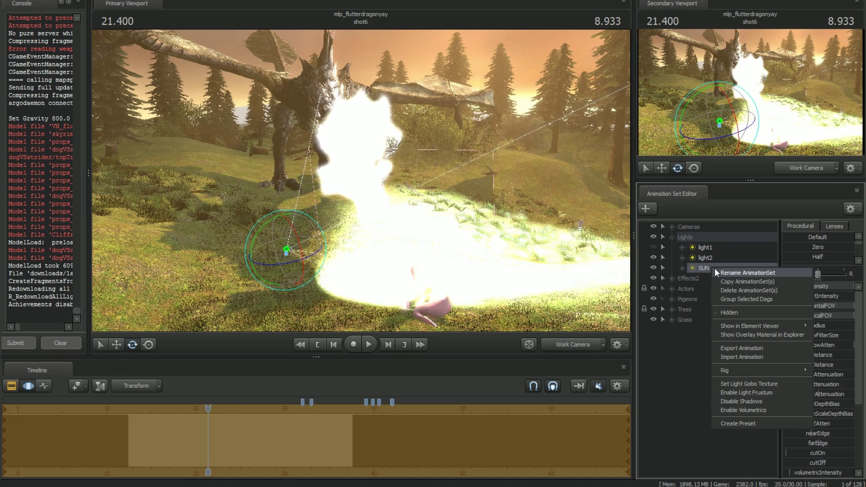
pyautogui.click(738, 407)
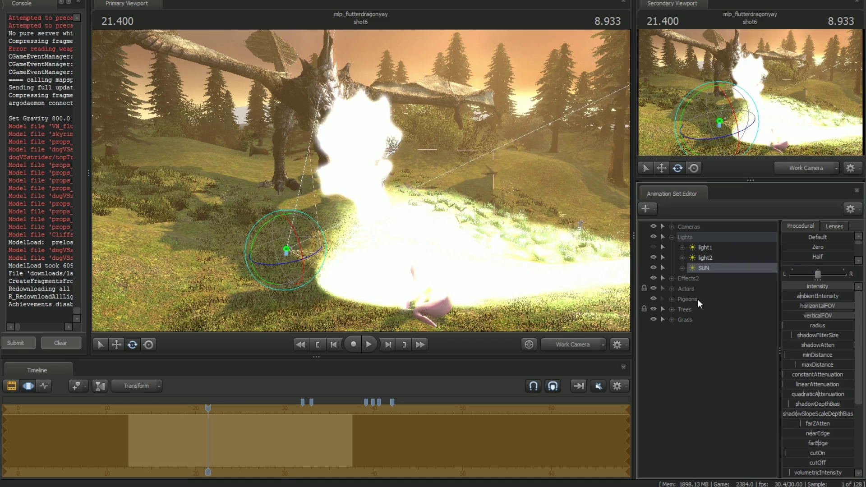
# Step: View the scene through SUN, hide its glare, and fly the light back to the distant sun position in the sky
pyautogui.moveTo(486, 267); pyautogui.dragTo(475, 157)
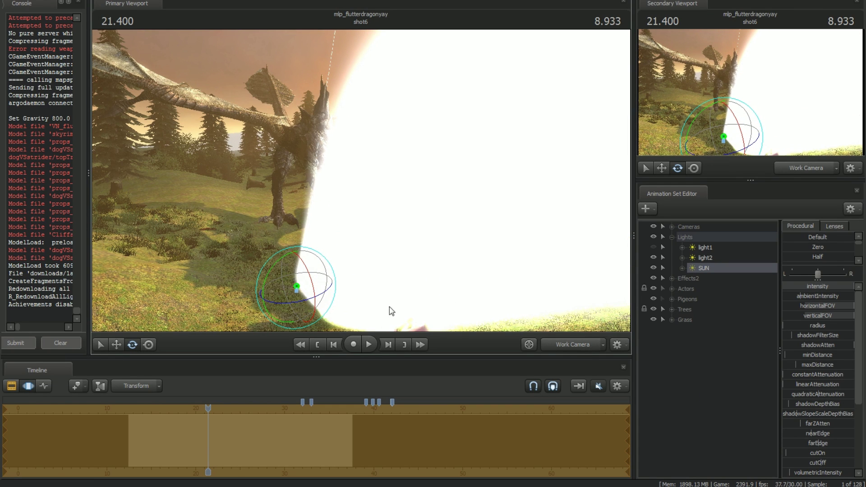
pyautogui.moveTo(706, 269); pyautogui.dragTo(514, 266)
pyautogui.moveTo(477, 304); pyautogui.dragTo(760, 273)
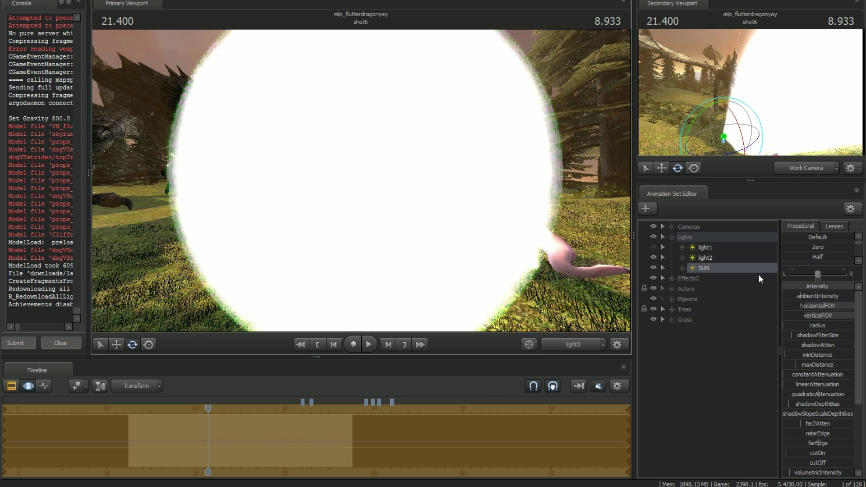
pyautogui.click(654, 267)
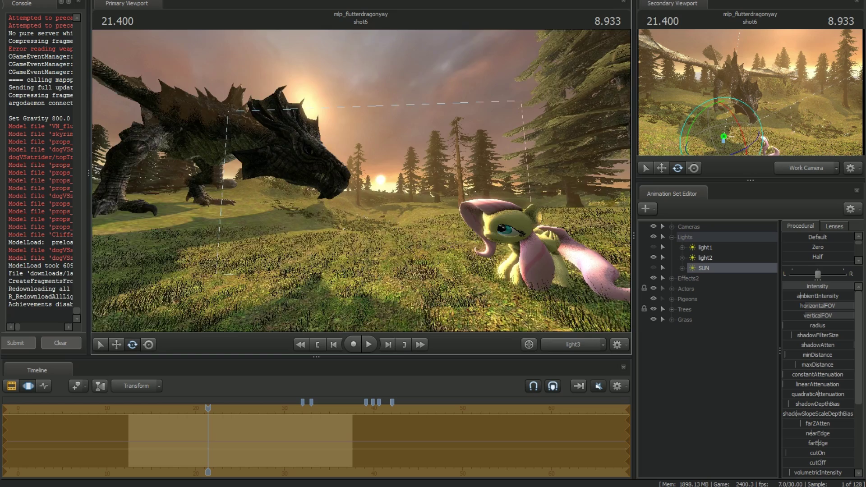
pyautogui.press('w')
pyautogui.moveTo(496, 217); pyautogui.dragTo(447, 233)
pyautogui.press('s')
pyautogui.moveTo(361, 180)
pyautogui.mouseDown()
pyautogui.moveTo(361, 242)
pyautogui.moveTo(350, 217)
pyautogui.moveTo(361, 180)
pyautogui.mouseUp()
# Step: Return to the Work Camera, make SUN visible again, and examine its disc in the sky above the dragon
pyautogui.click(572, 343)
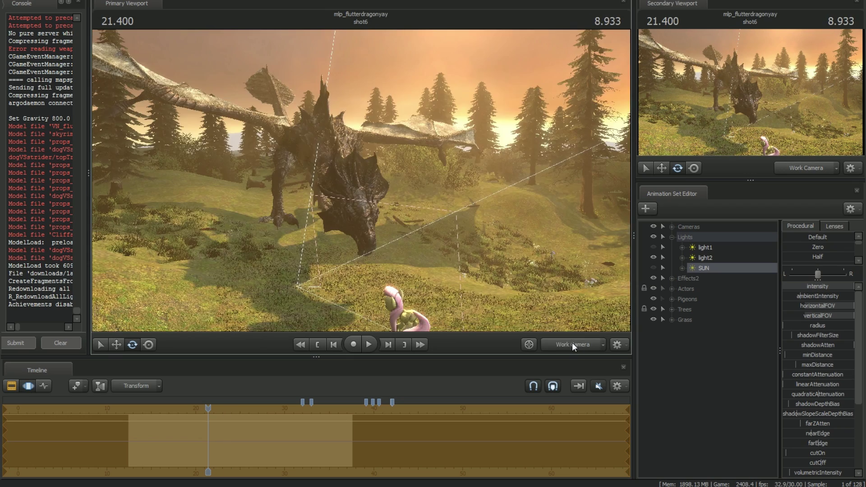
pyautogui.click(570, 345)
pyautogui.click(580, 350)
pyautogui.moveTo(443, 223); pyautogui.dragTo(439, 148)
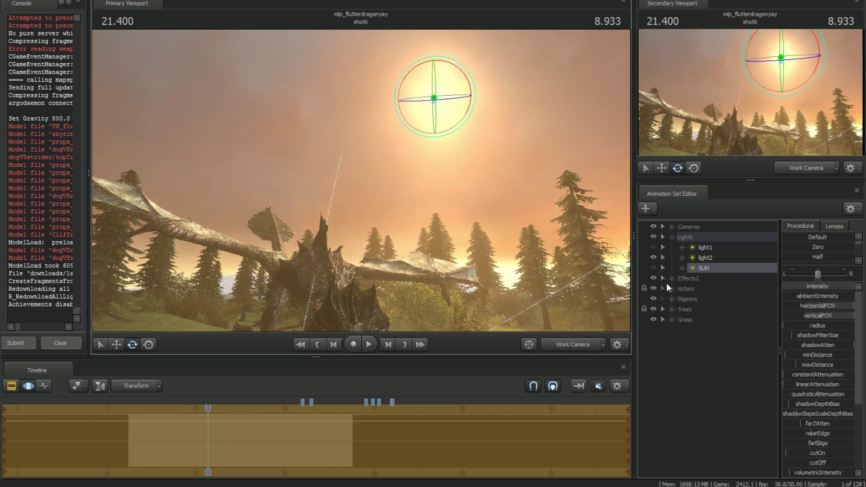
pyautogui.click(654, 268)
pyautogui.moveTo(433, 180); pyautogui.dragTo(453, 132)
pyautogui.moveTo(443, 224); pyautogui.dragTo(443, 223)
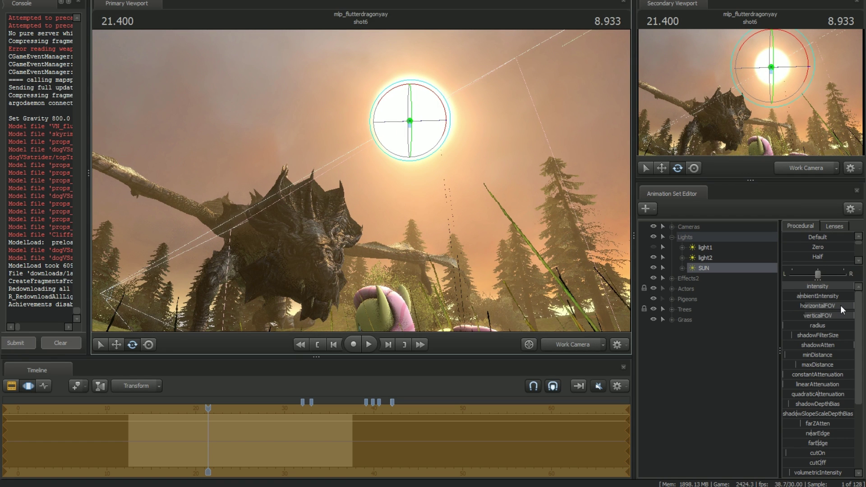
# Step: Reduce SUN's horizontal and vertical FOV to a narrow beam aimed at the dragon and pony
pyautogui.moveTo(846, 316); pyautogui.dragTo(804, 317)
pyautogui.moveTo(505, 252); pyautogui.dragTo(487, 217)
pyautogui.press('w')
pyautogui.press('s')
pyautogui.moveTo(334, 115); pyautogui.dragTo(327, 116)
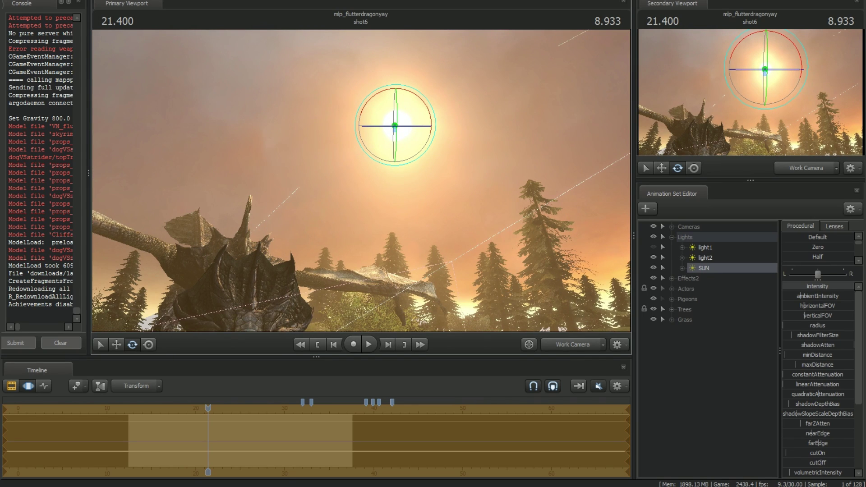
# Step: Switch to the Clip Editor and toggle SUN's visibility off and on to compare the sky with and without it
pyautogui.press('F2')
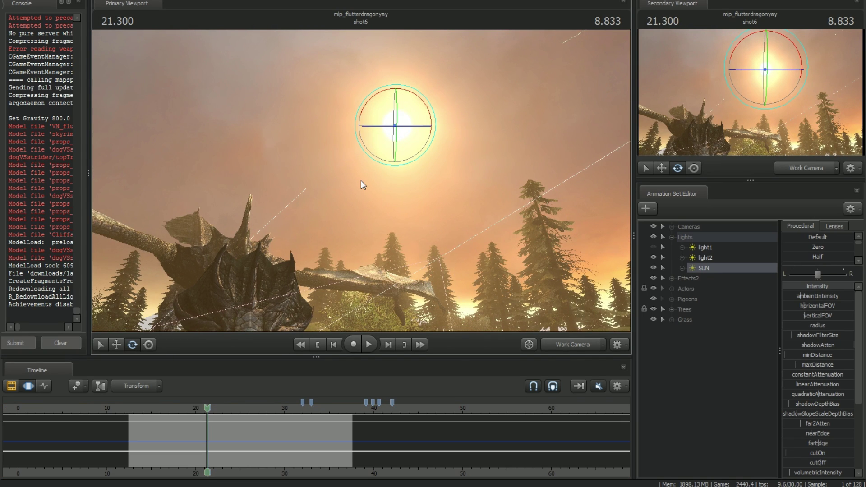
pyautogui.moveTo(361, 180)
pyautogui.mouseDown()
pyautogui.moveTo(343, 185)
pyautogui.moveTo(360, 181)
pyautogui.mouseUp()
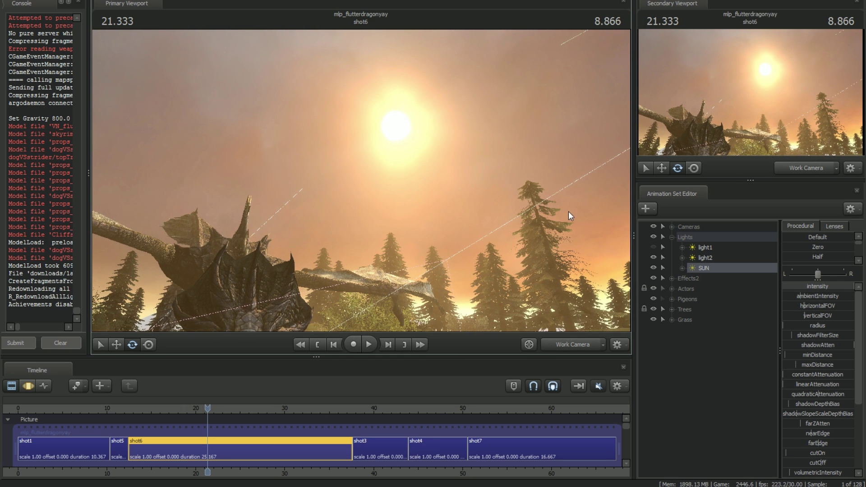
pyautogui.click(654, 268)
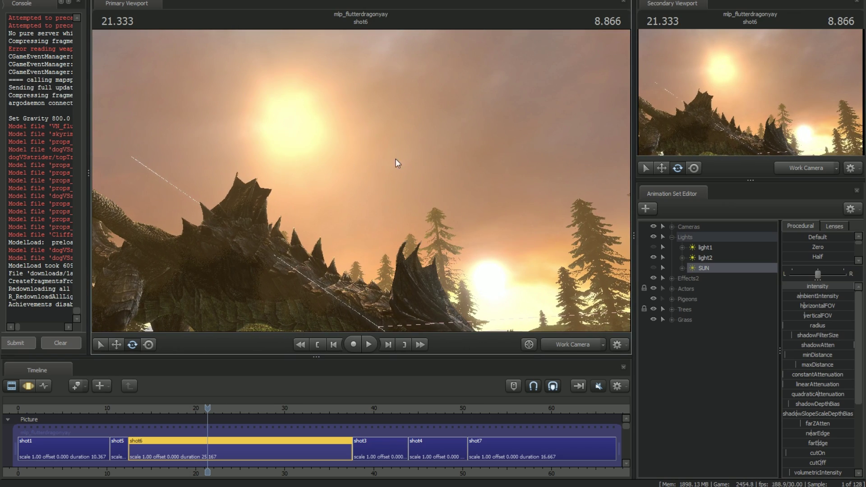
pyautogui.click(653, 268)
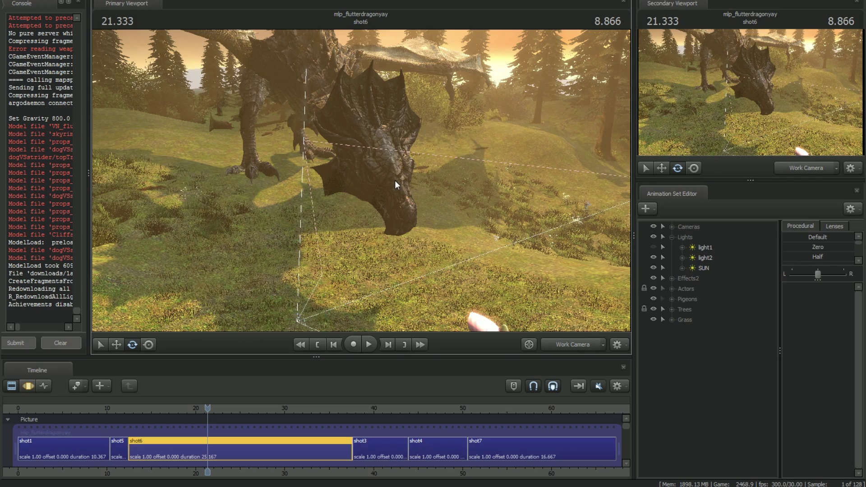
# Step: Examine the light and shadows falling on the dragon, pony and meadow from several Work Camera angles
pyautogui.moveTo(471, 193); pyautogui.dragTo(594, 127)
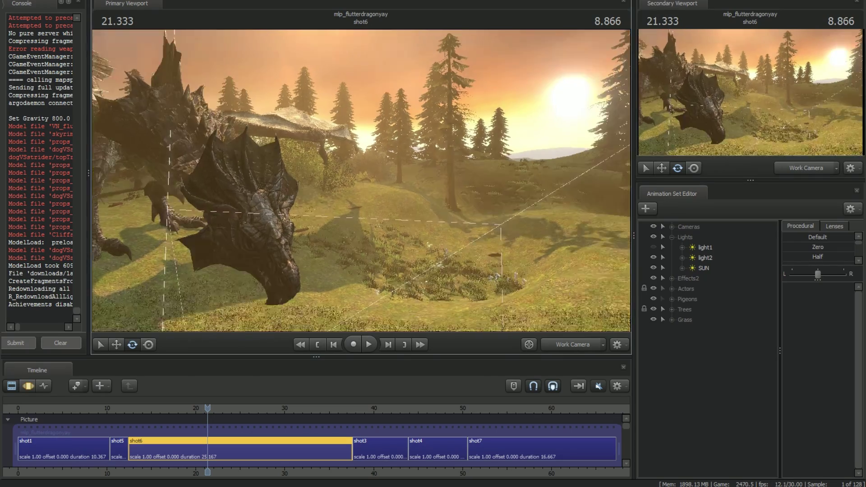
pyautogui.press('s')
pyautogui.press('w')
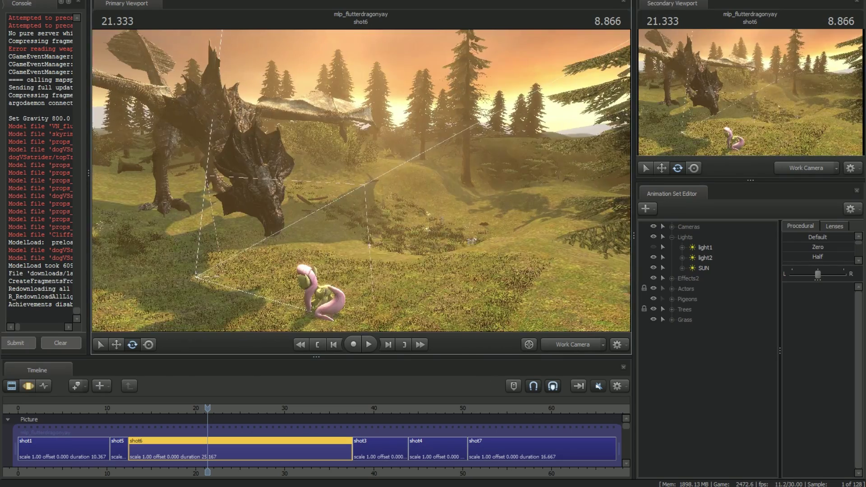
pyautogui.moveTo(361, 181); pyautogui.dragTo(307, 171)
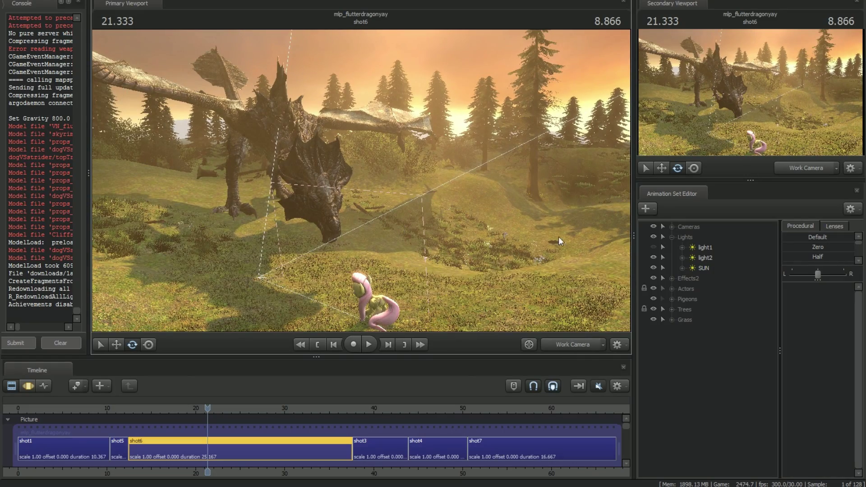
pyautogui.moveTo(489, 313); pyautogui.dragTo(437, 318)
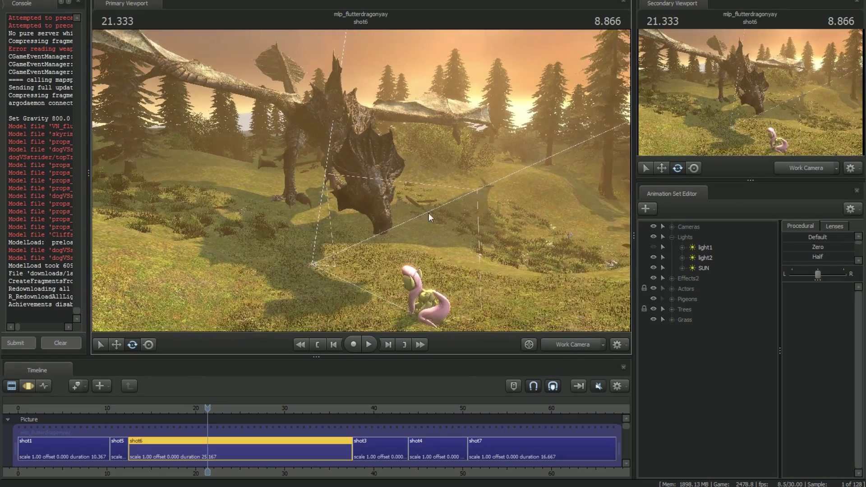
pyautogui.moveTo(490, 212); pyautogui.dragTo(509, 211)
pyautogui.moveTo(429, 148); pyautogui.dragTo(447, 113)
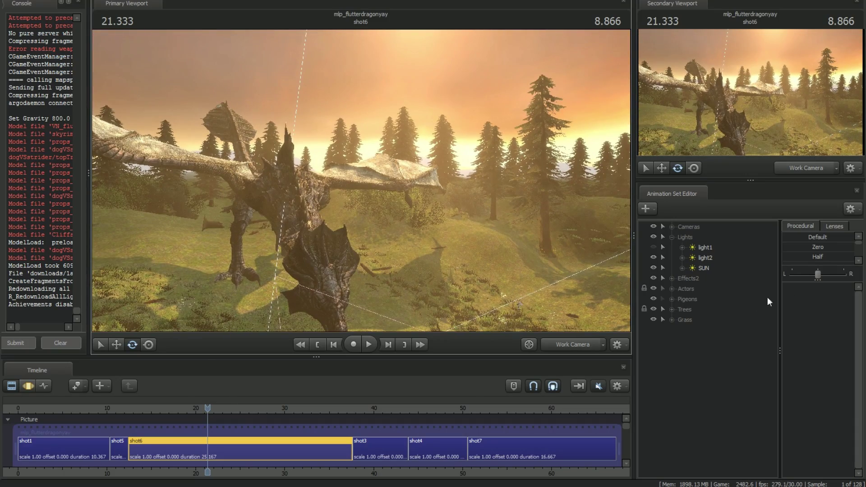
# Step: Select the SUN light and disable its shadows
pyautogui.click(708, 268)
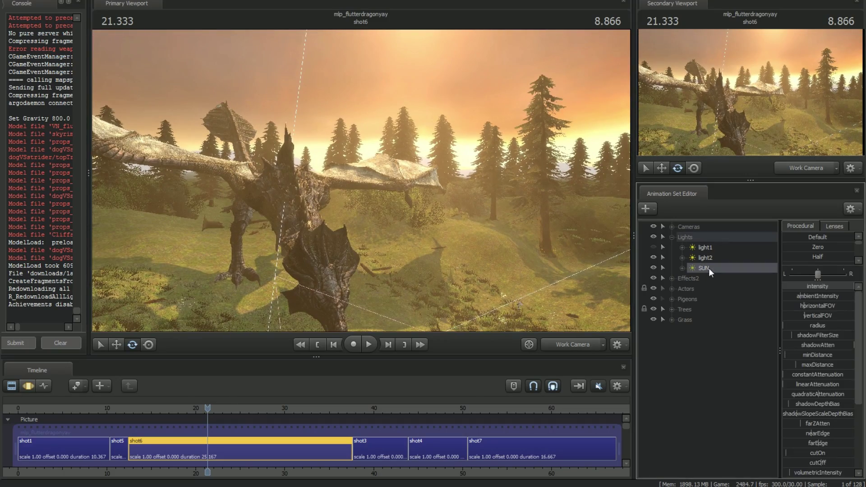
pyautogui.moveTo(361, 180); pyautogui.dragTo(362, 164)
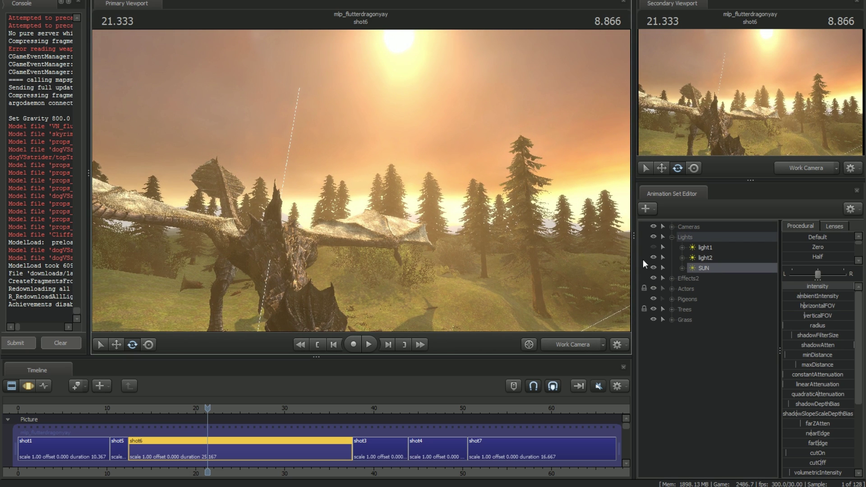
pyautogui.rightClick(709, 269)
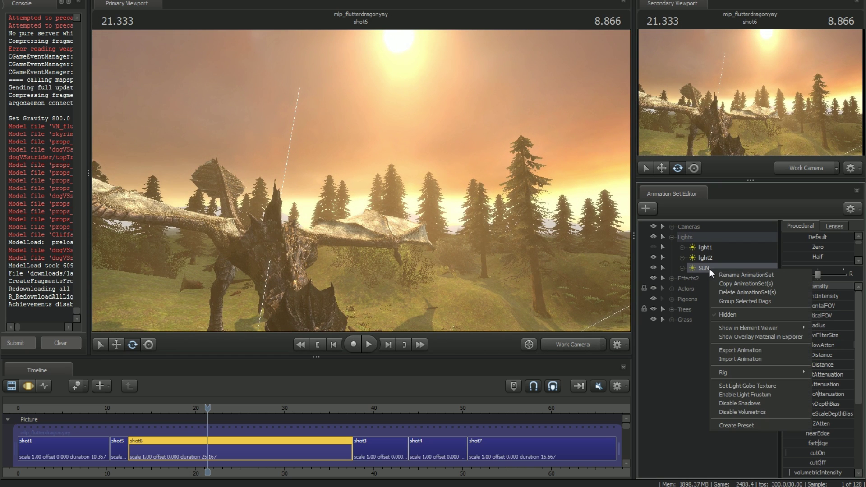
pyautogui.click(746, 403)
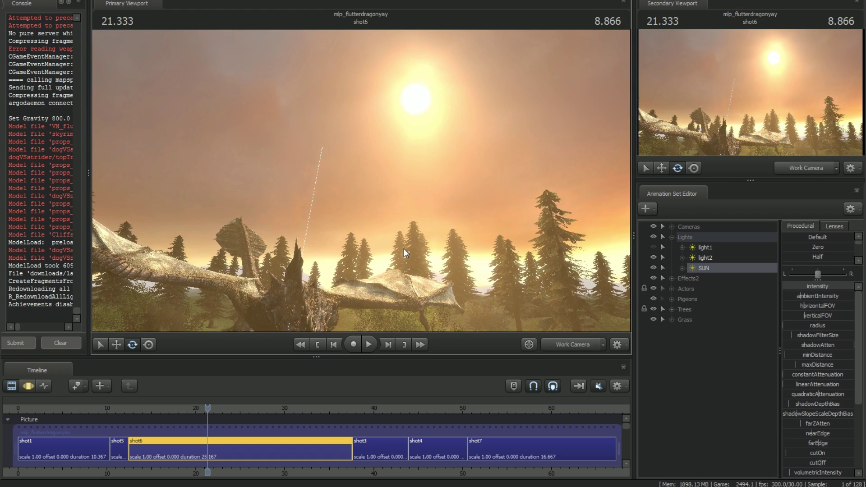
# Step: Fly the Work Camera around the dragon and pony to examine the ground lighting and the glow of the sun
pyautogui.moveTo(475, 231); pyautogui.dragTo(623, 324)
pyautogui.press('a')
pyautogui.moveTo(362, 183); pyautogui.dragTo(275, 216)
pyautogui.moveTo(334, 198); pyautogui.dragTo(348, 169)
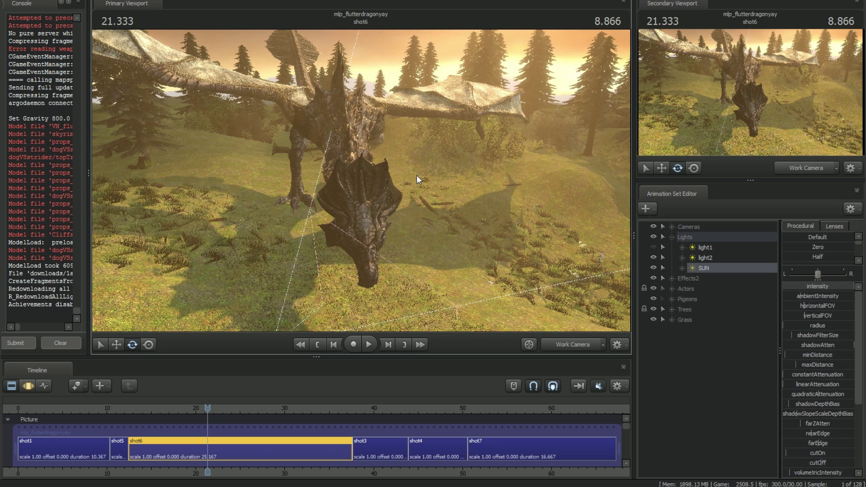
pyautogui.press('a')
pyautogui.moveTo(421, 191); pyautogui.dragTo(502, 138)
pyautogui.press('s')
pyautogui.press('a')
pyautogui.moveTo(389, 205); pyautogui.dragTo(415, 186)
pyautogui.press('d')
pyautogui.moveTo(332, 196); pyautogui.dragTo(300, 198)
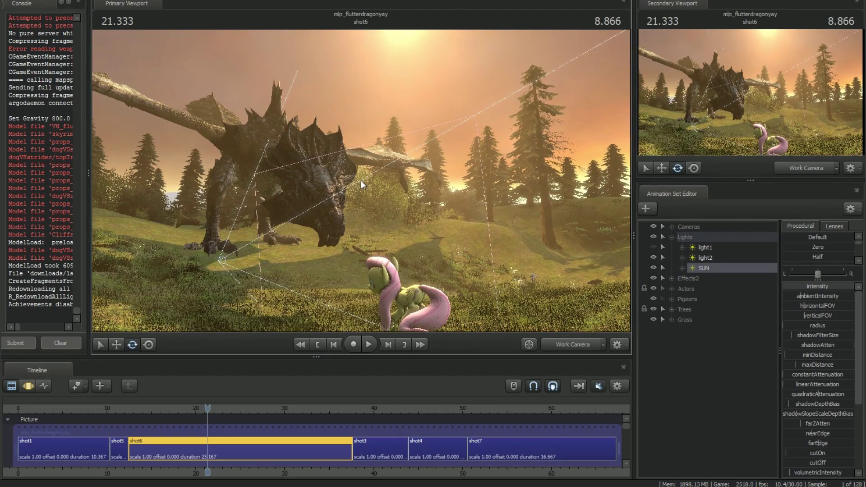